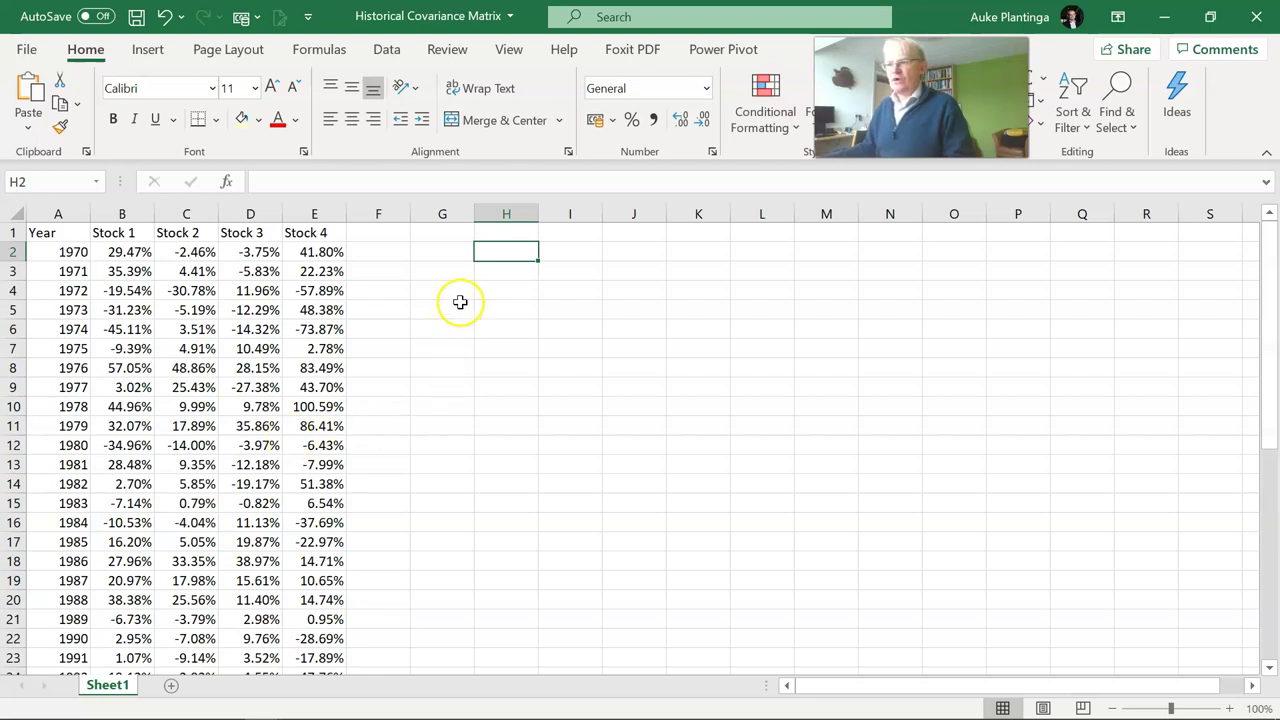
- Number the matrix columns 1, 2, 3 and 4 in H1:K1
left_click(468, 249)
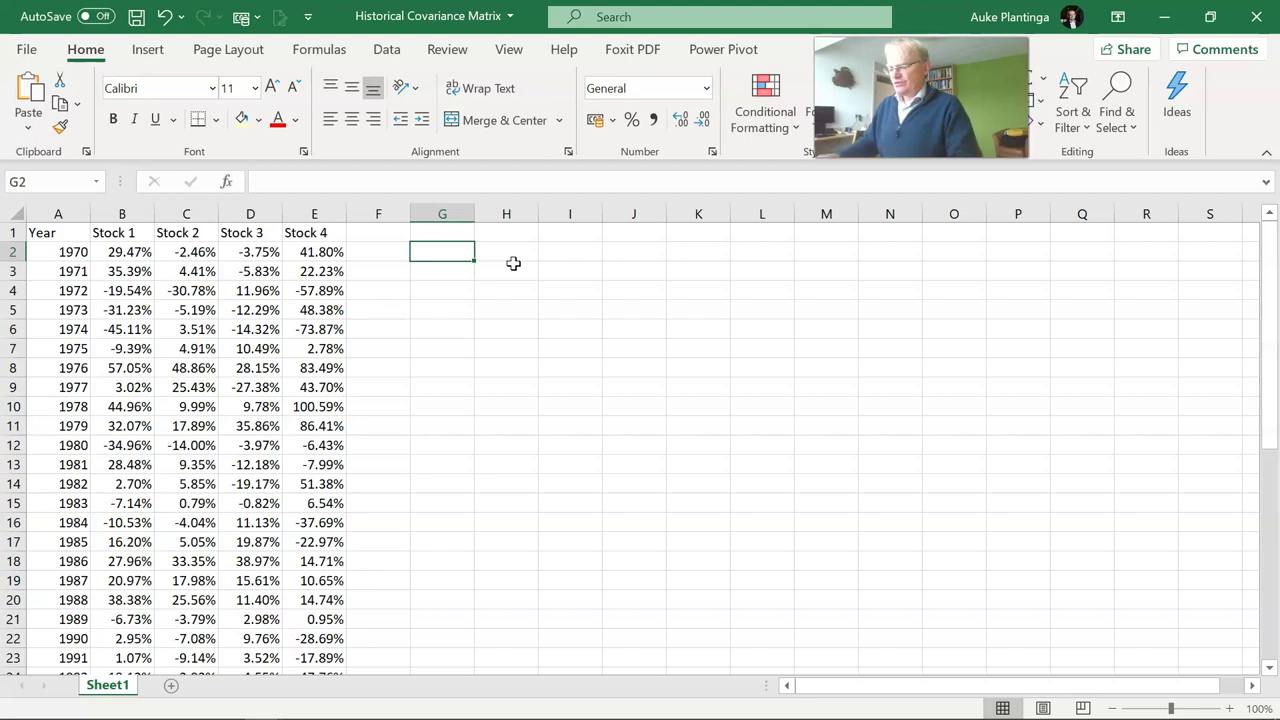
key("Right")
key("Up")
type("1")
key("Right")
type("2")
key("Right")
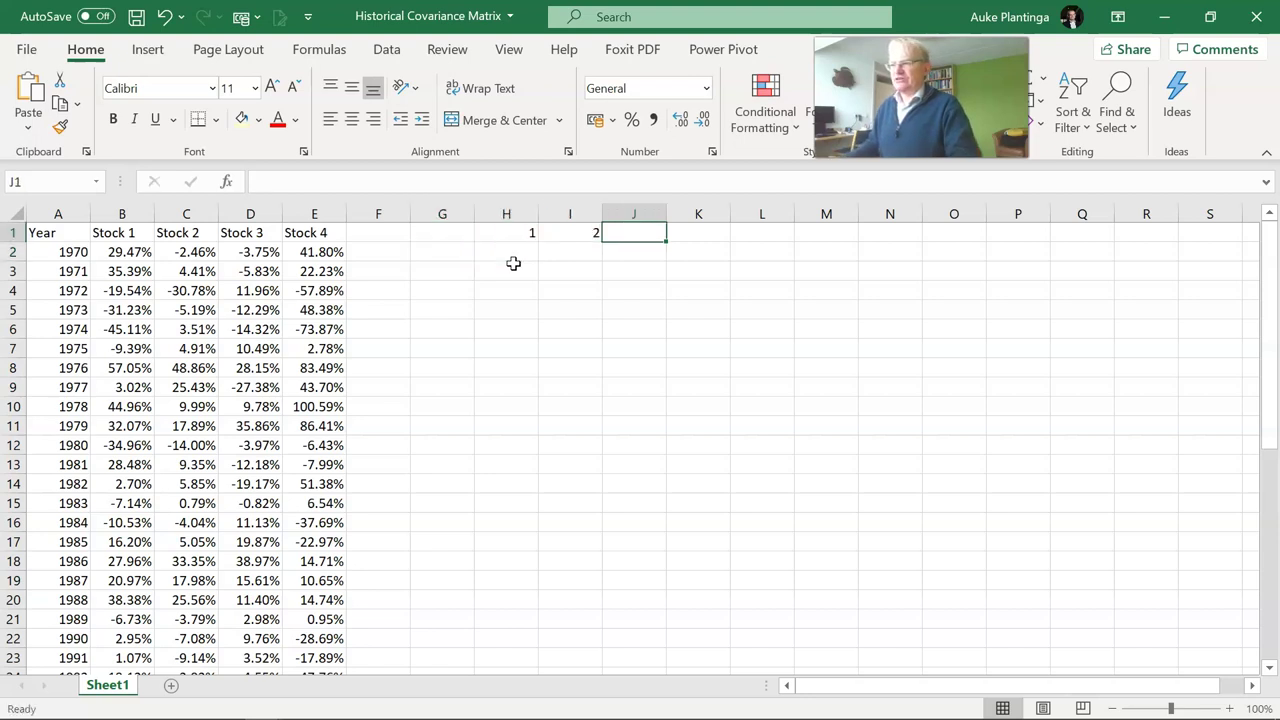
key("Right")
type("4")
key("Return")
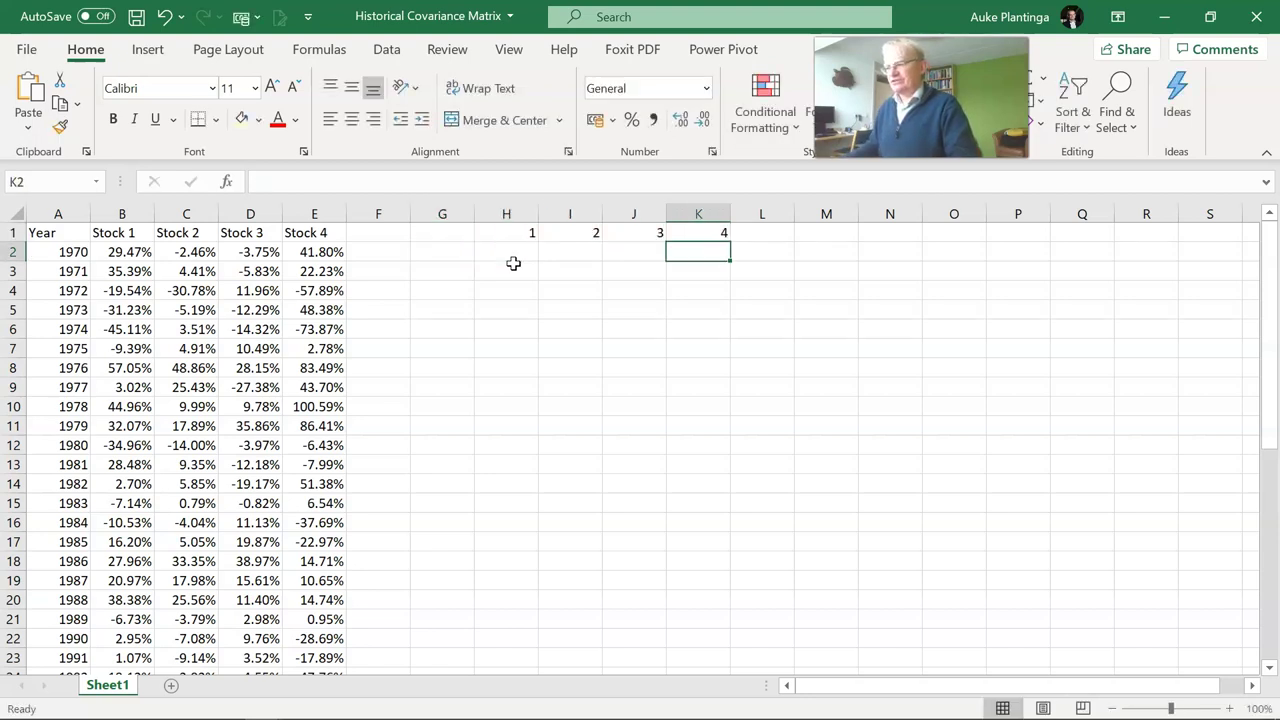
- Enter =VAR.S(B2:B44) in H2 for Stock 1's sample variance, about 0.0532
key("Left")
key("Left")
key("Left")
type("=v")
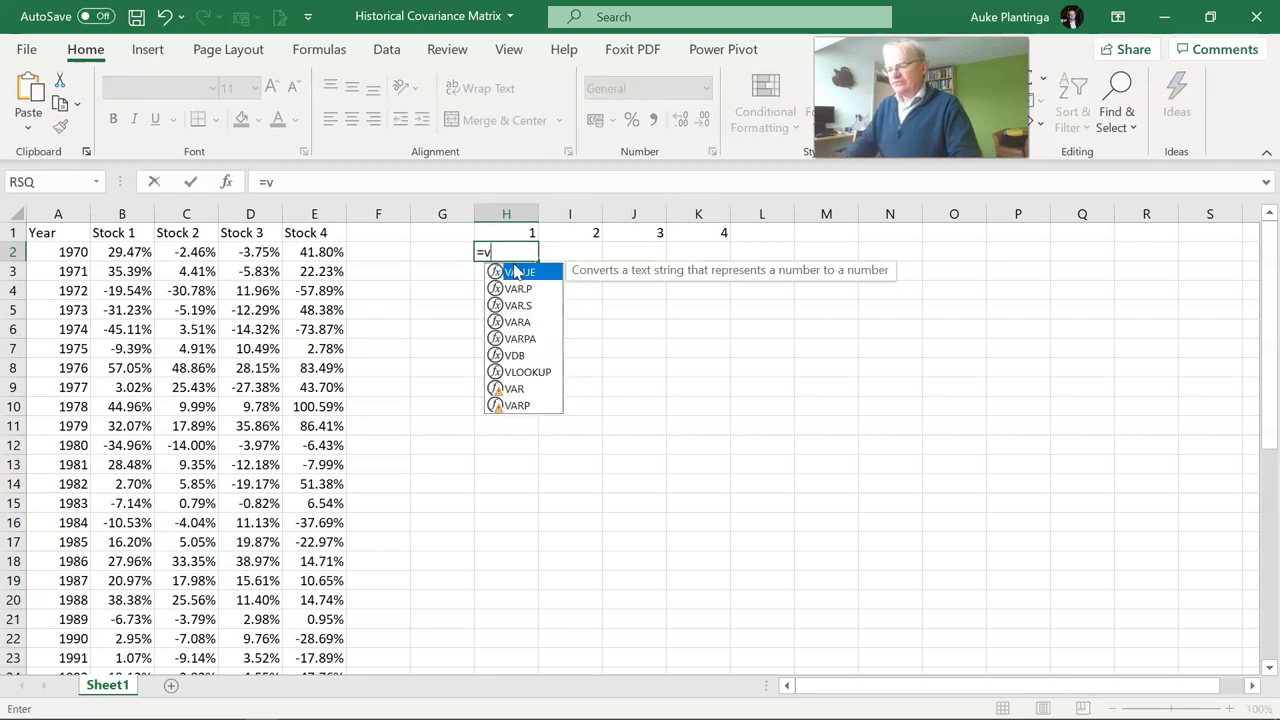
type("ar.s")
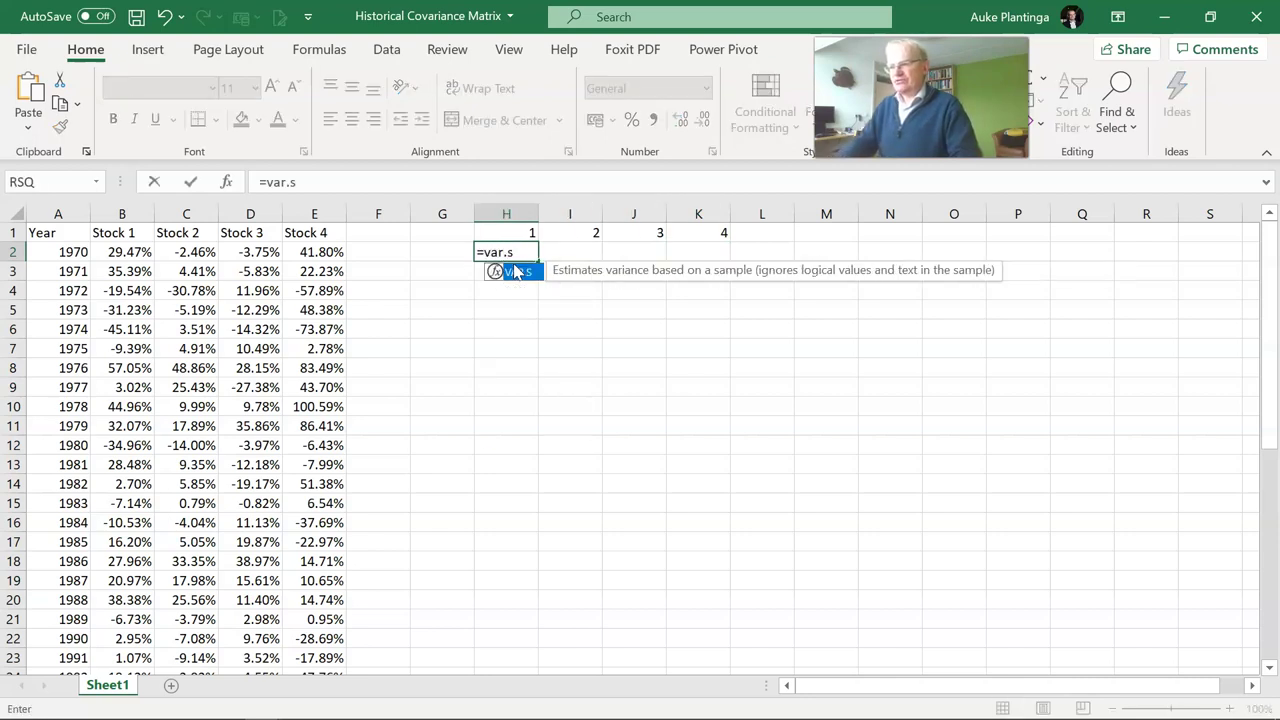
type("(")
key("Left")
key("Left")
key("Left")
key("Left")
key("Left")
key("Left")
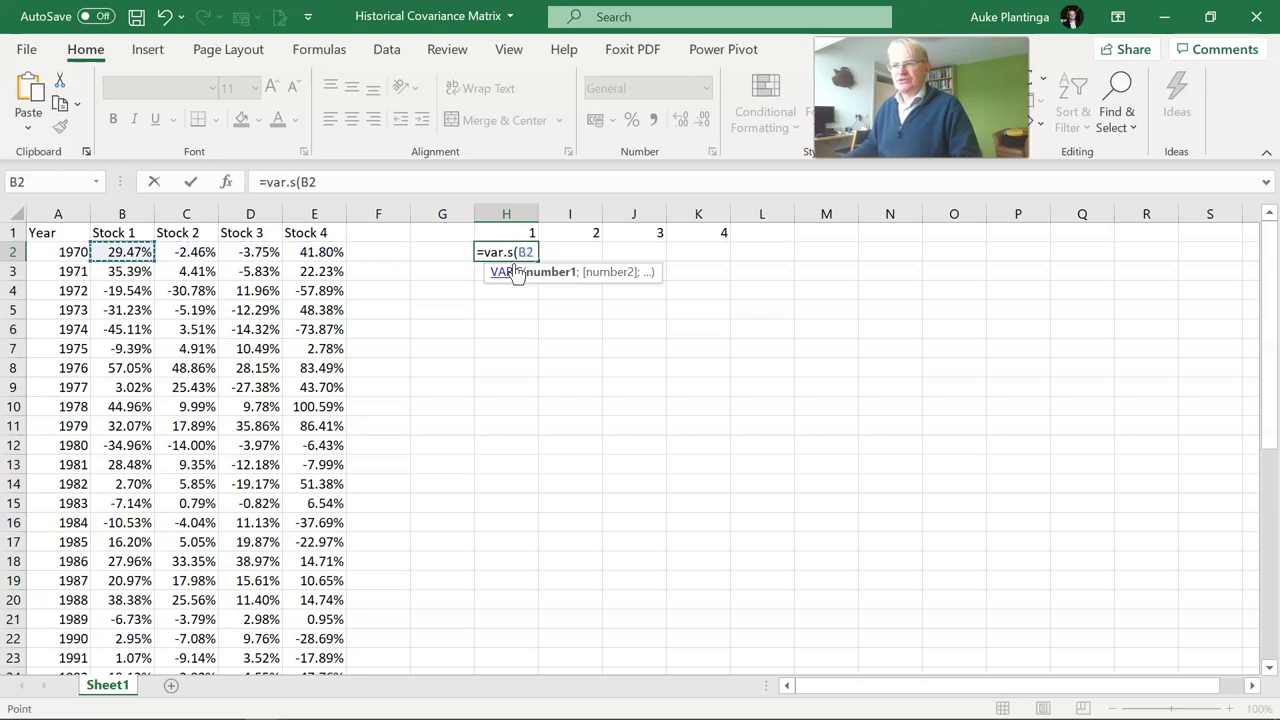
key("ctrl+shift+Down")
type(")")
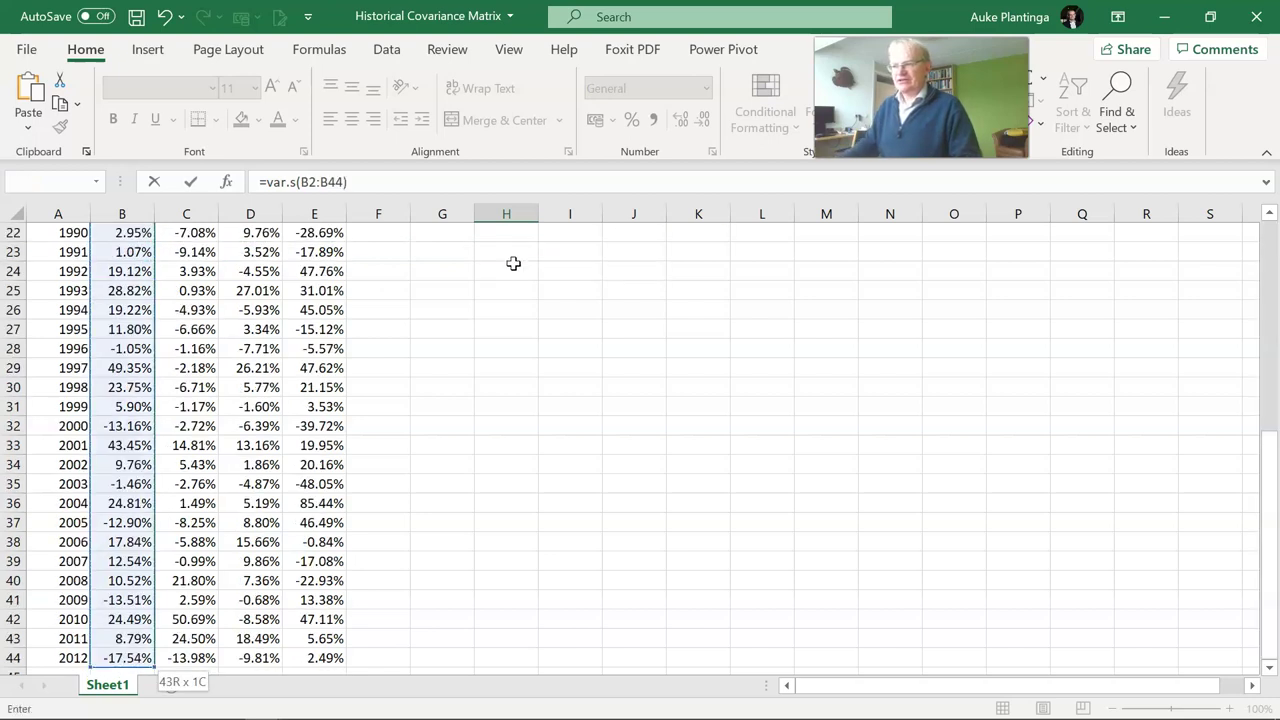
key("Return")
key("Up")
key("Up")
- Label the matrix rows 1 to 4 in G2:G5
key("Down")
key("Right")
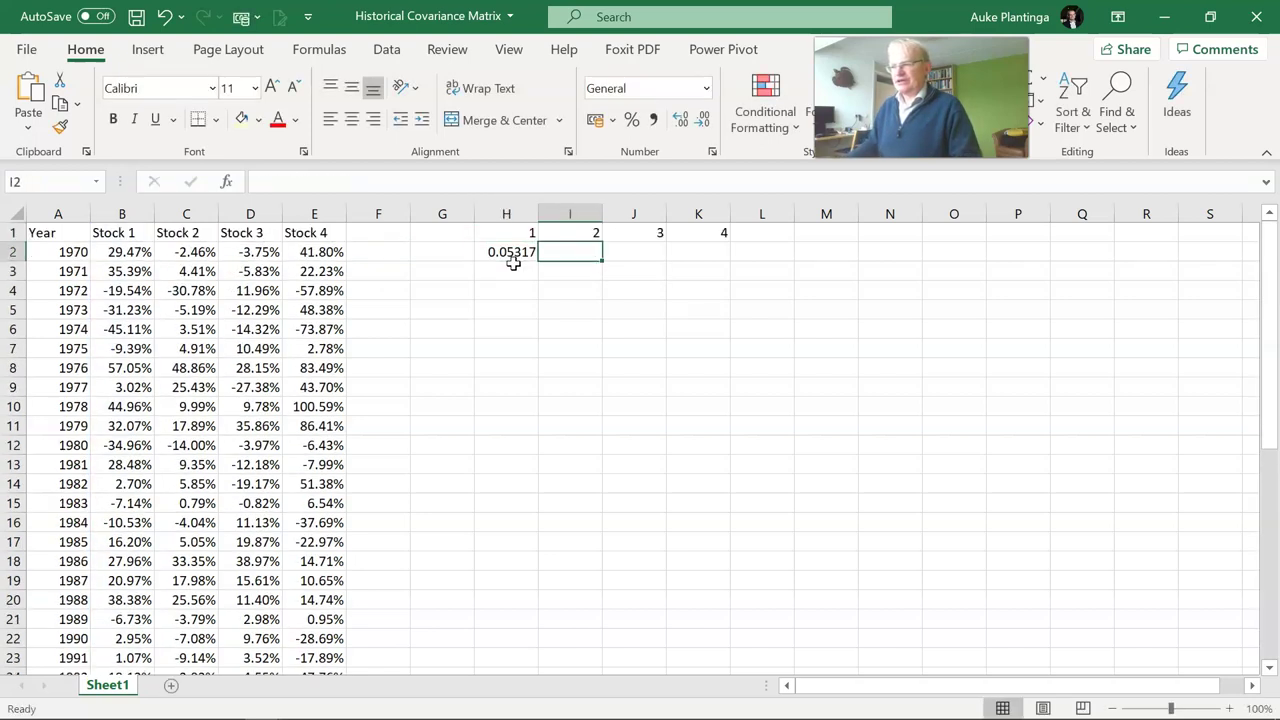
key("Left")
key("Left")
type("1")
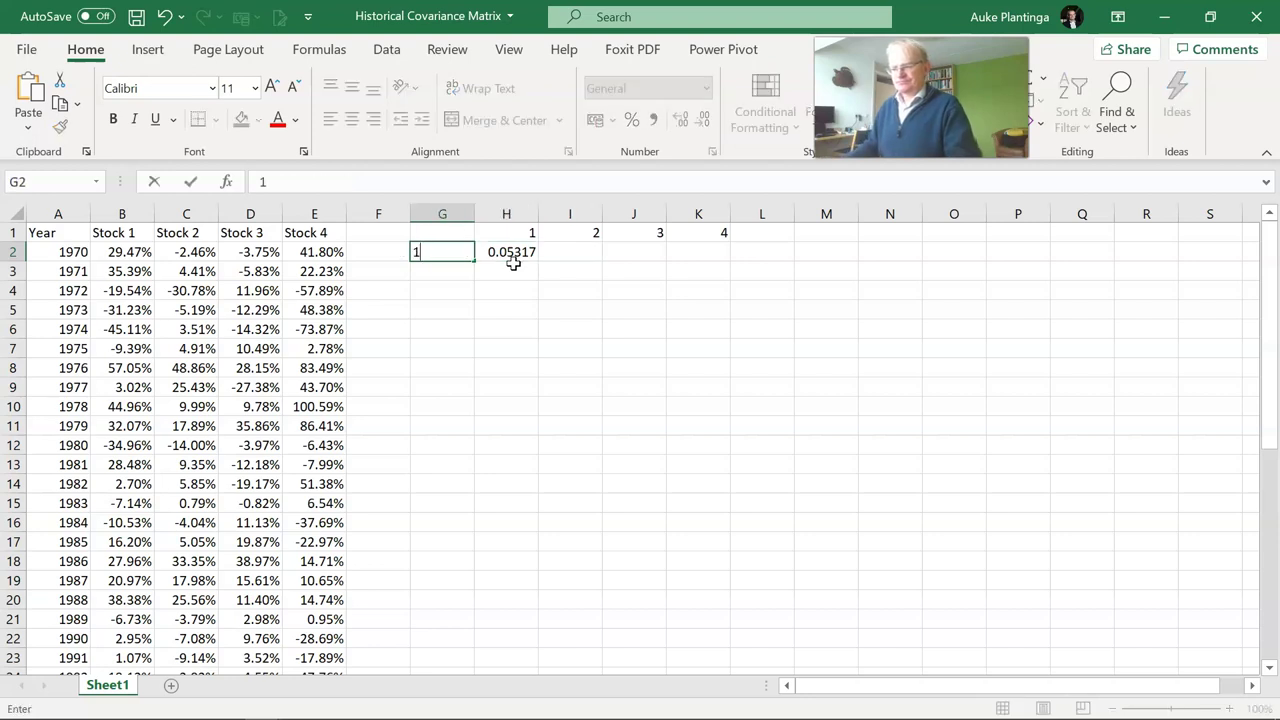
key("Return")
type("2")
key("Return")
type("3 4")
- Start a COVARIANCE.S formula in I2 with Stock 1 returns B2:B44 as the first array
key("Right")
key("Right")
key("Up")
key("Up")
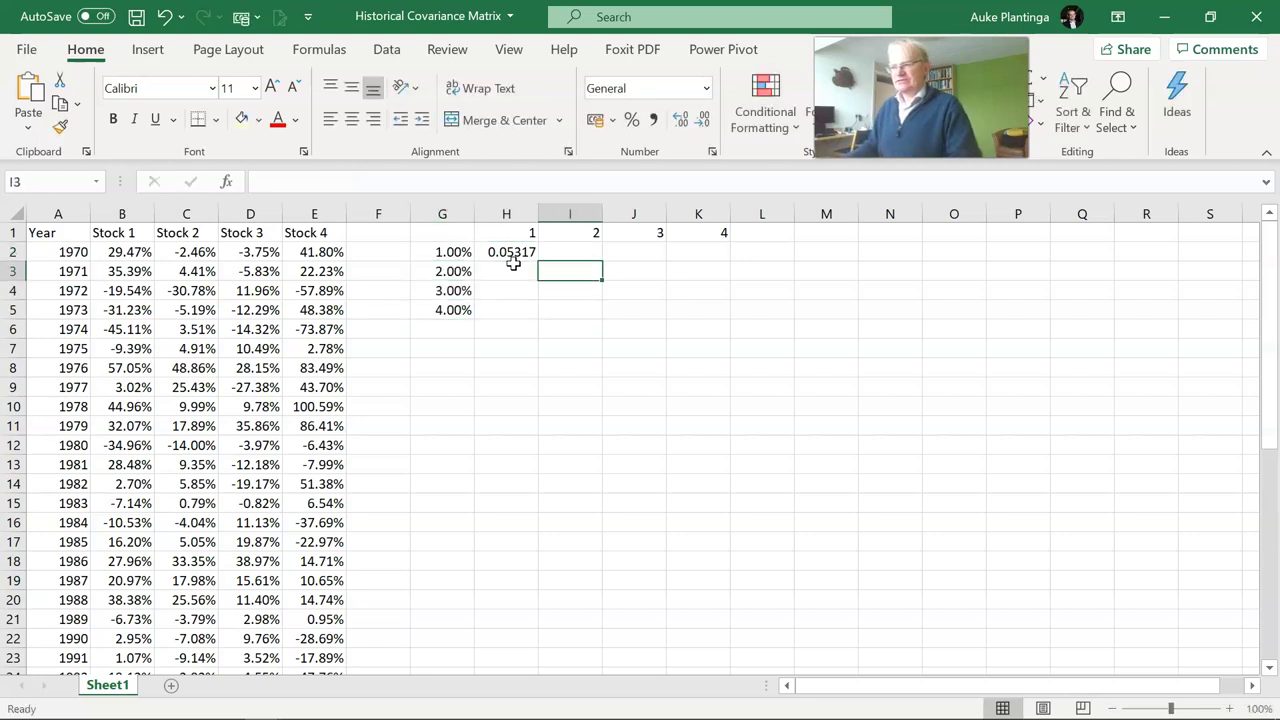
key("Up")
type("=cova")
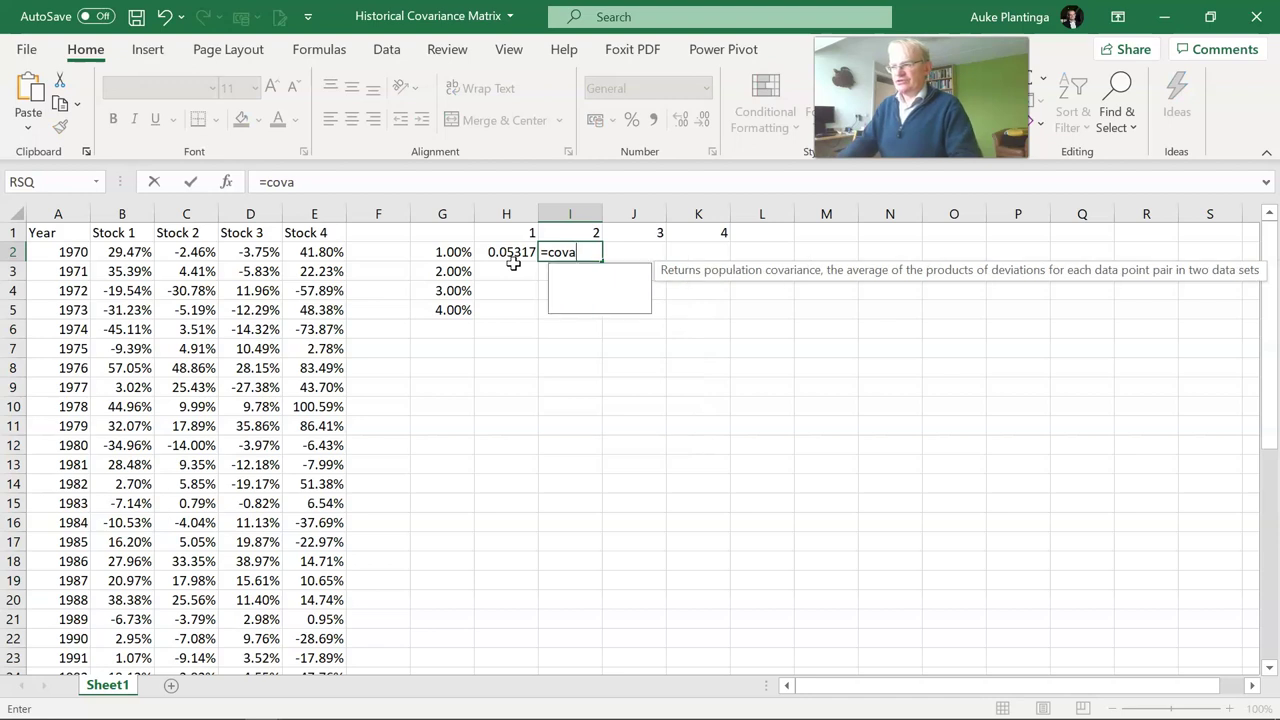
type("r")
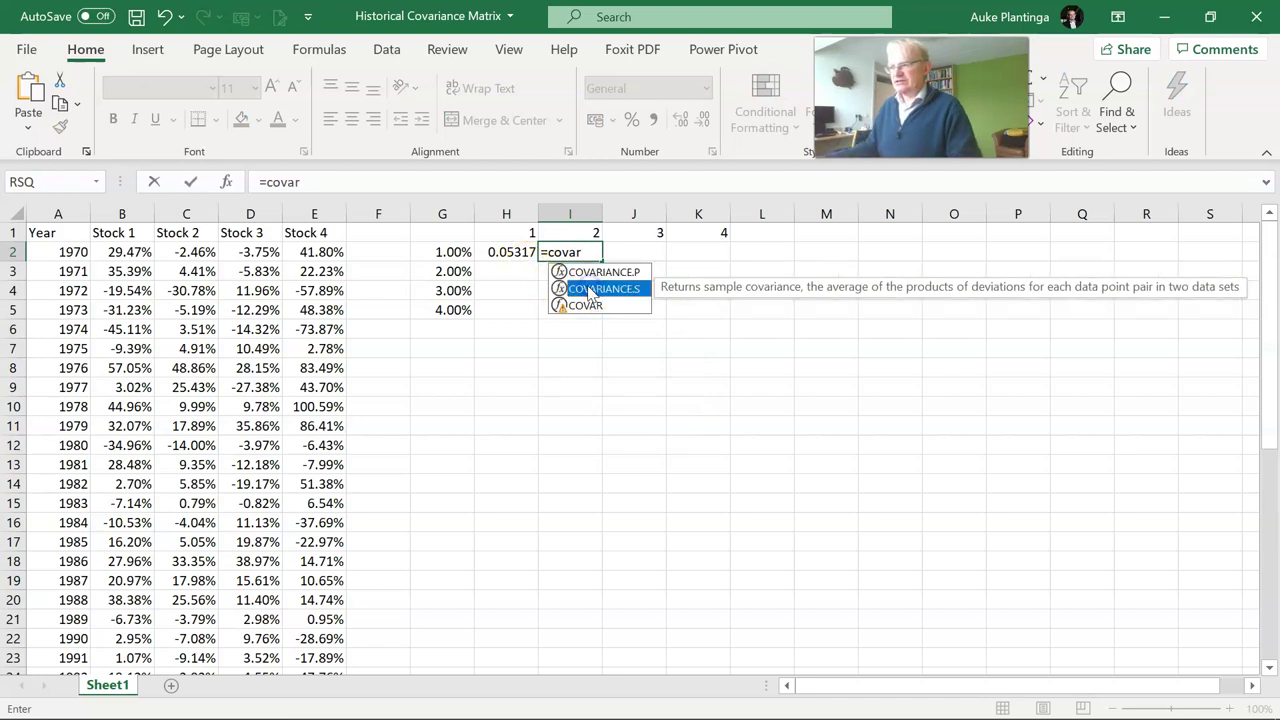
double_click(590, 289)
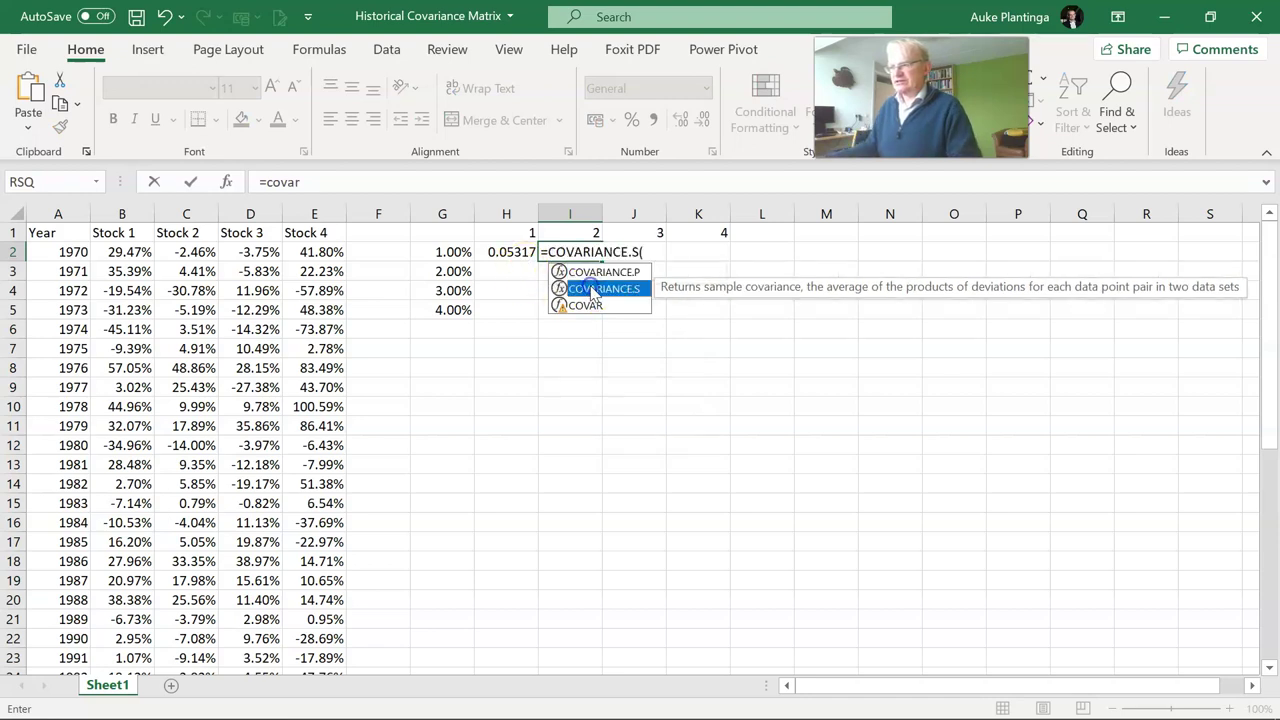
left_click(120, 252)
key("ctrl+shift+Down")
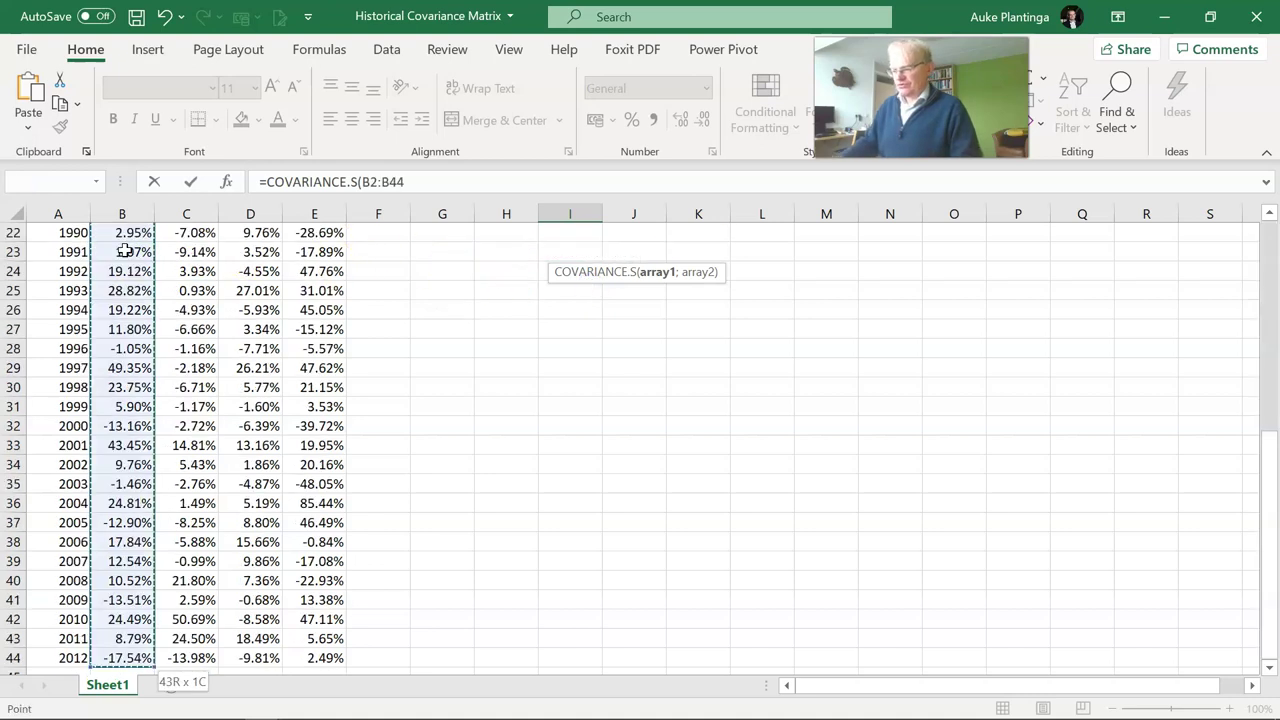
- Add Stock 2 returns C2:C44 as the second array, giving a covariance of about 0.0190
type(";")
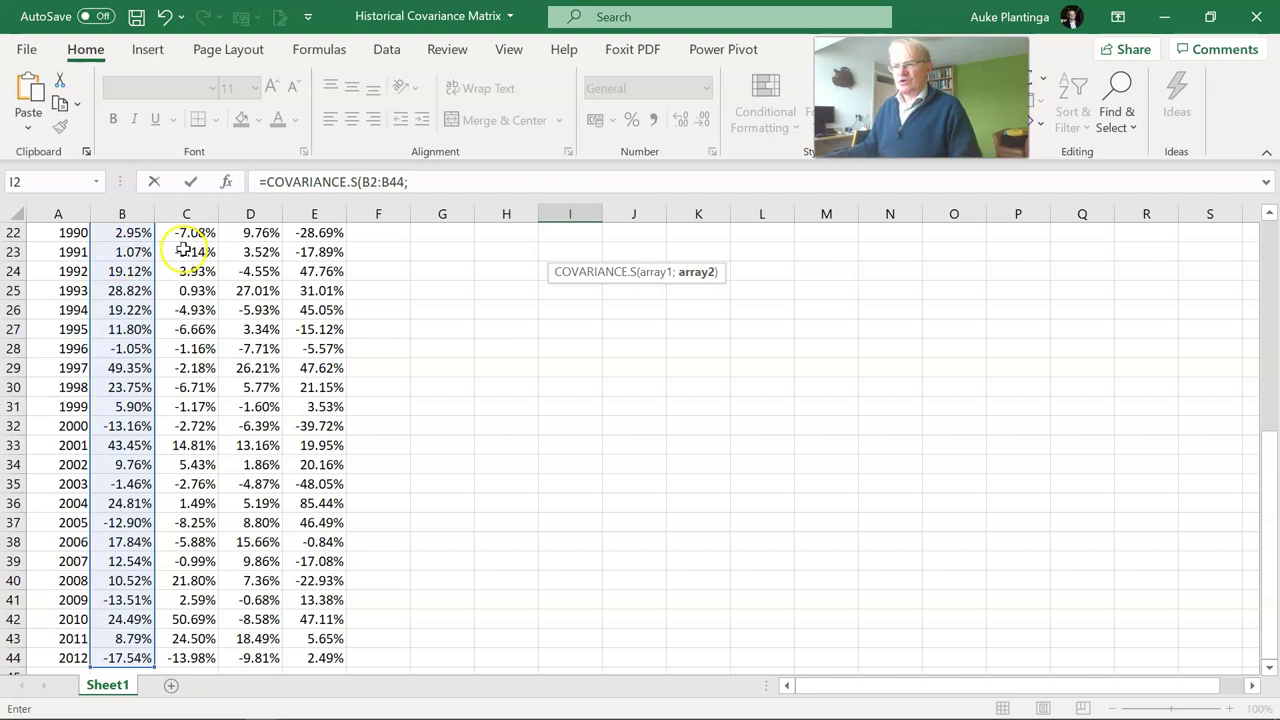
left_click(185, 252)
key("ctrl+Up")
key("Down")
key("ctrl+shift+Down")
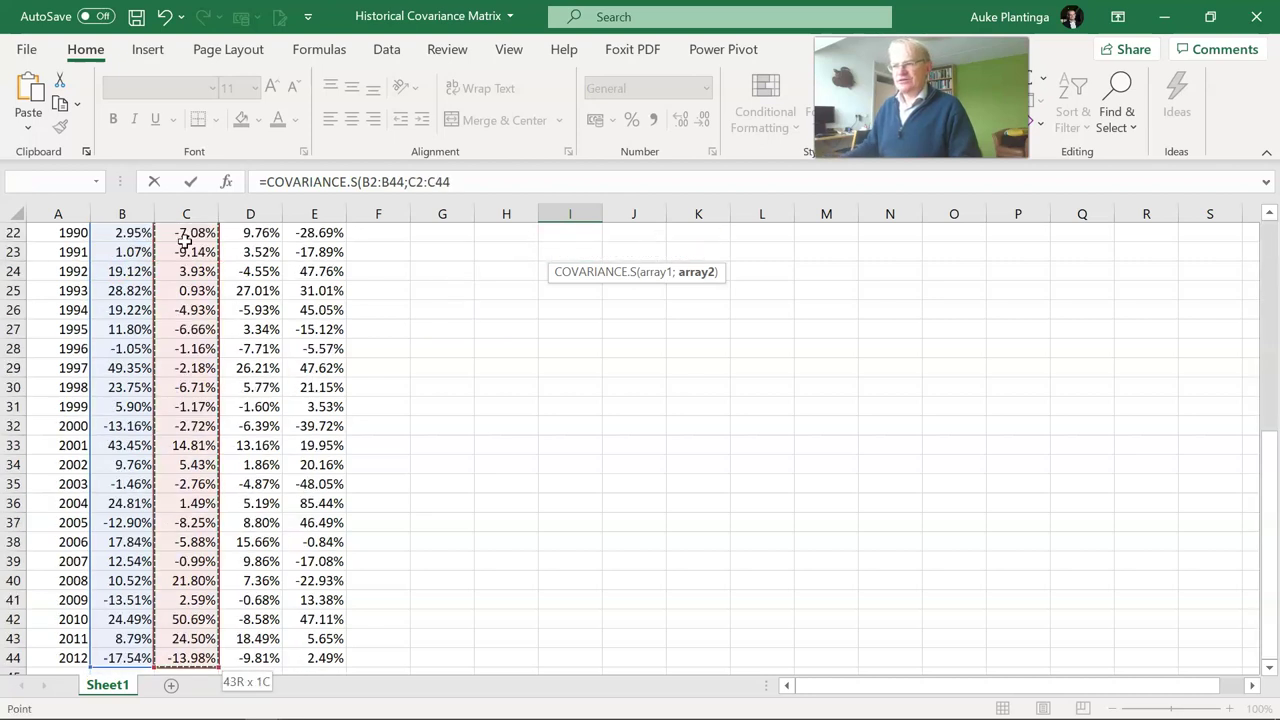
key("Return")
key("Up")
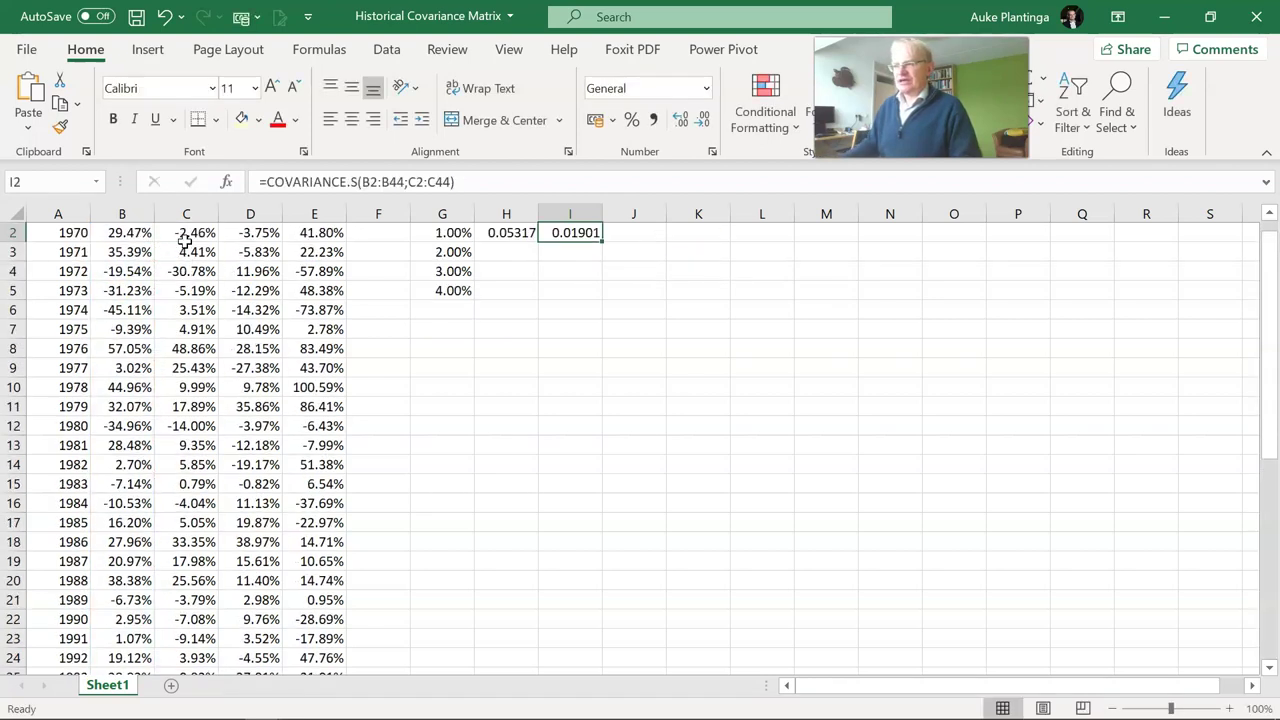
key("Up")
key("Down")
- Change H2's formula from VAR.S to VAR.P for population variance
key("Left")
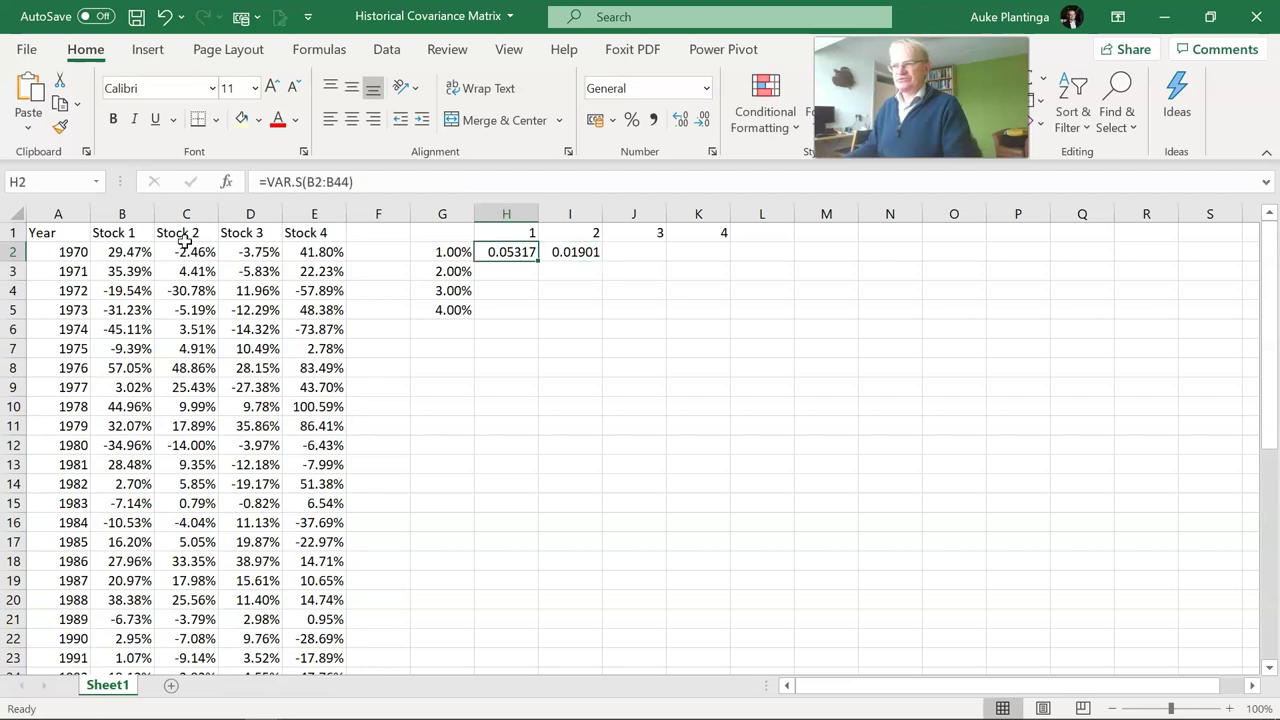
key("F2")
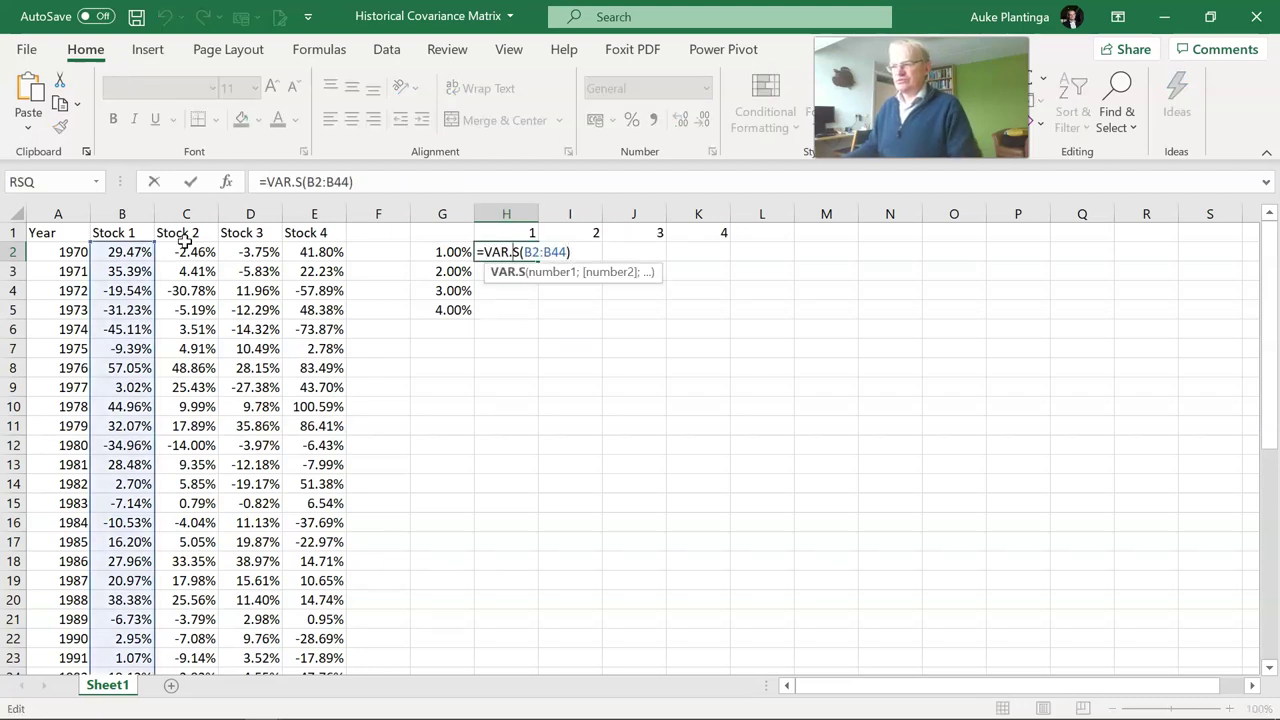
key("BackSpace")
type("P")
key("Tab")
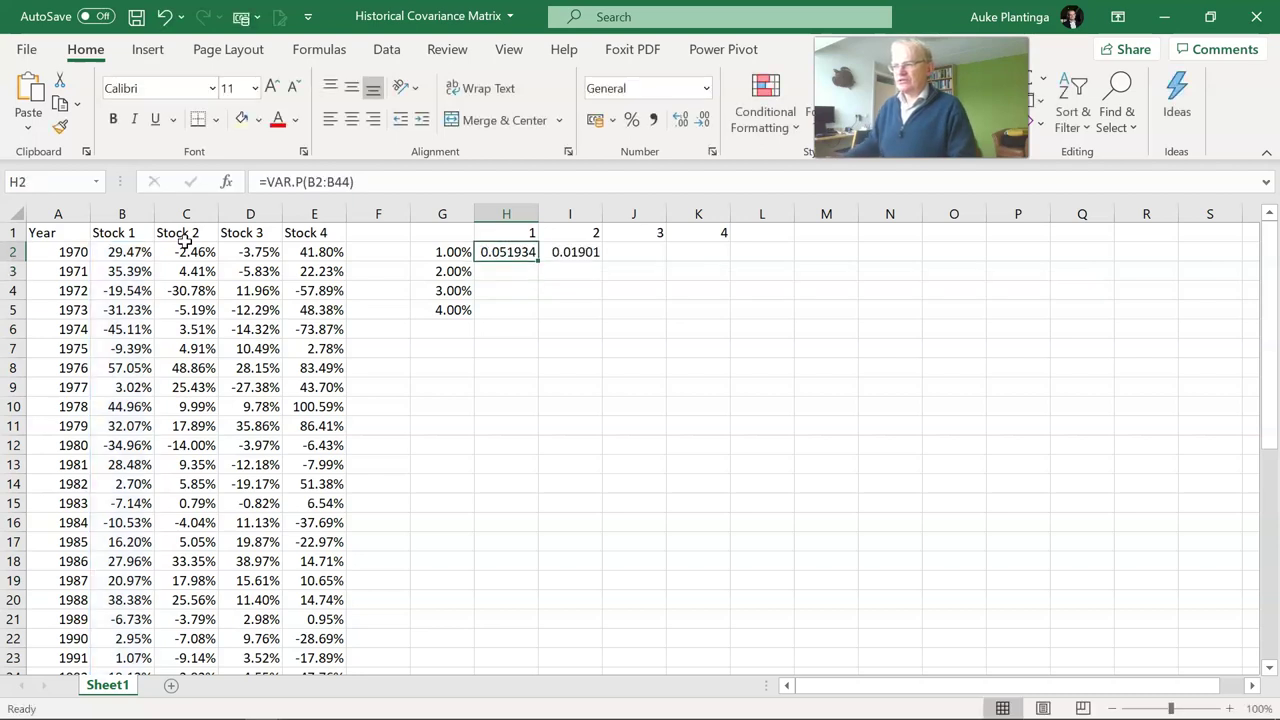
- Change I2's formula from COVARIANCE.S to COVARIANCE.P
key("F2")
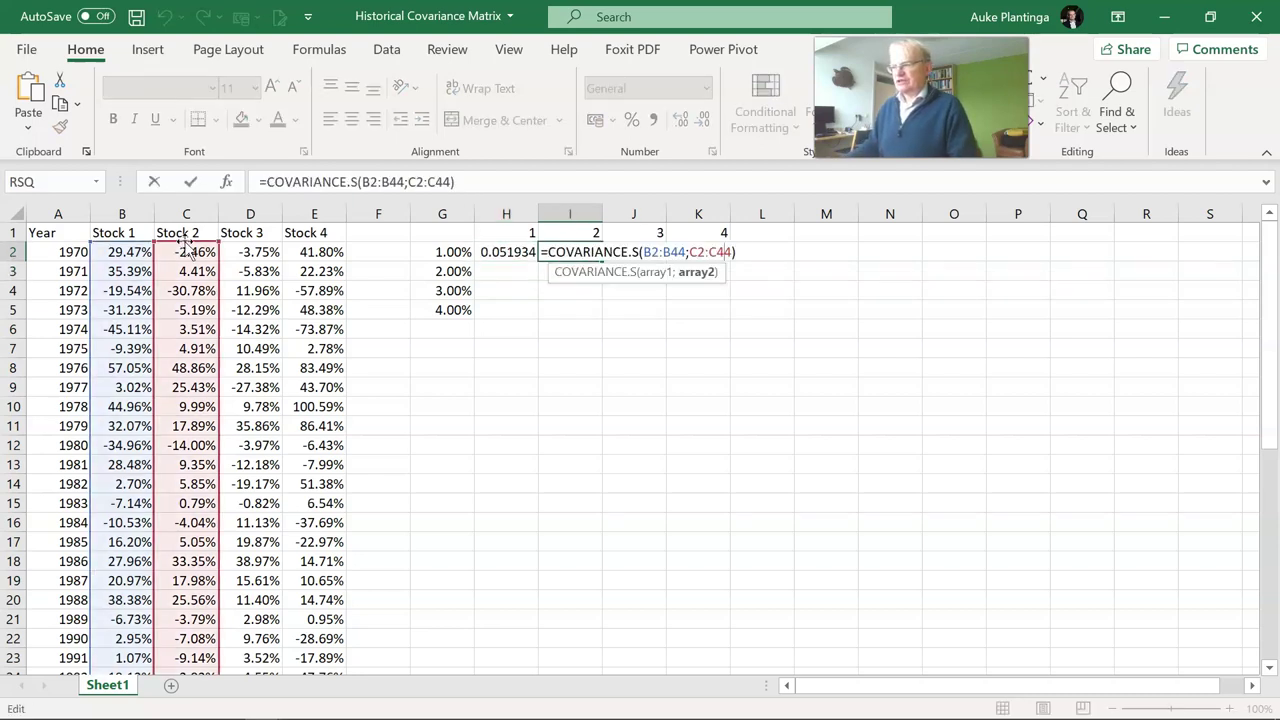
key("Left")
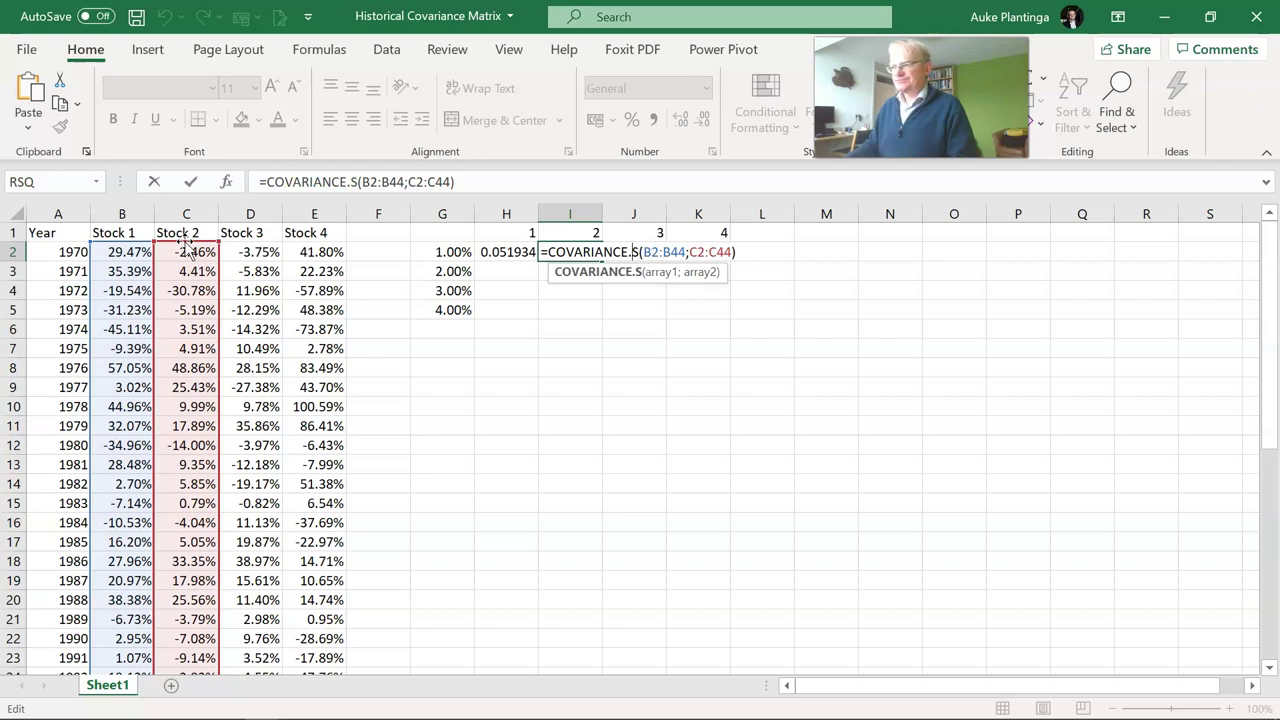
key("BackSpace")
type("P")
key("Return")
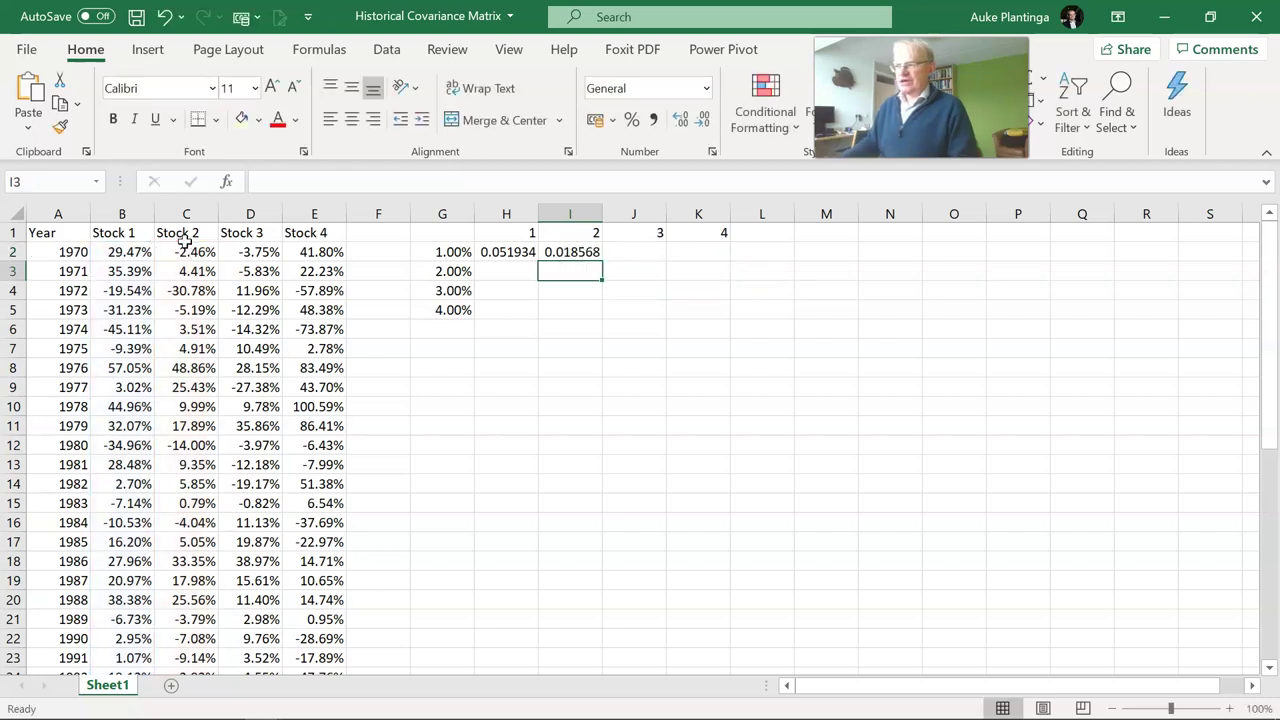
- Make the Stock 1 range in I2's covariance absolute, $B$2:$B$44
key("Up")
key("Left")
key("F2")
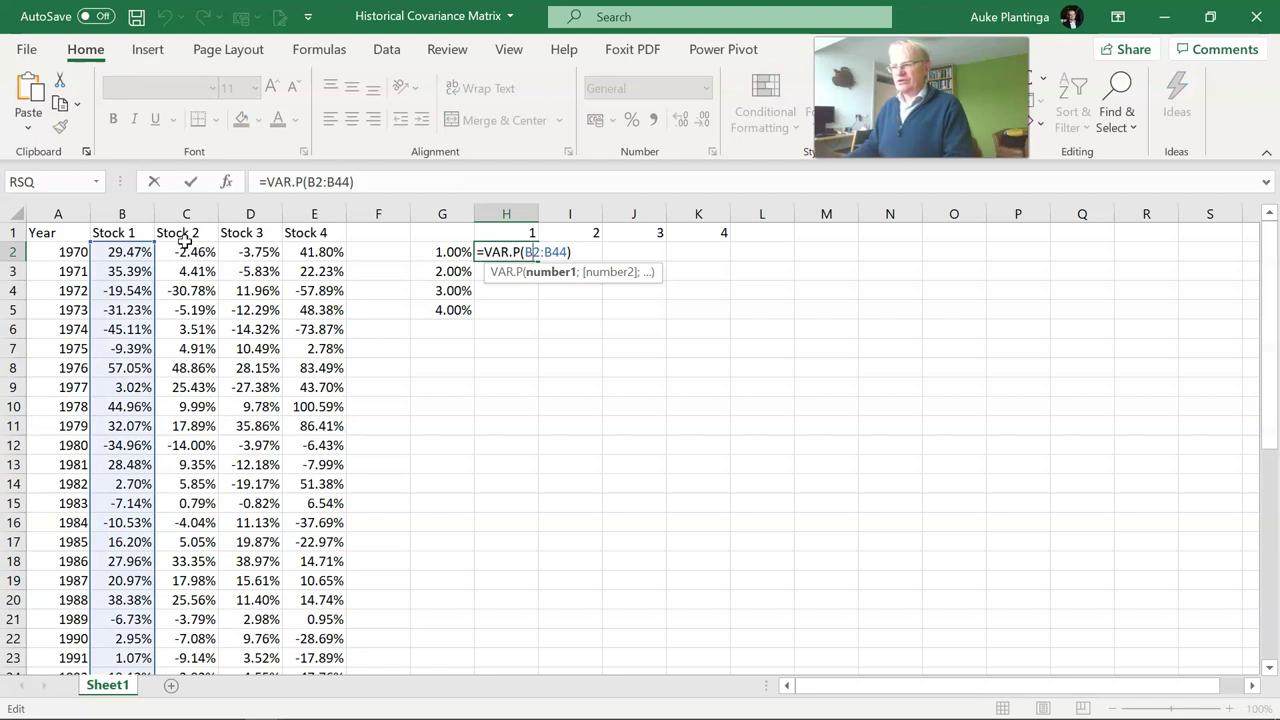
key("Tab")
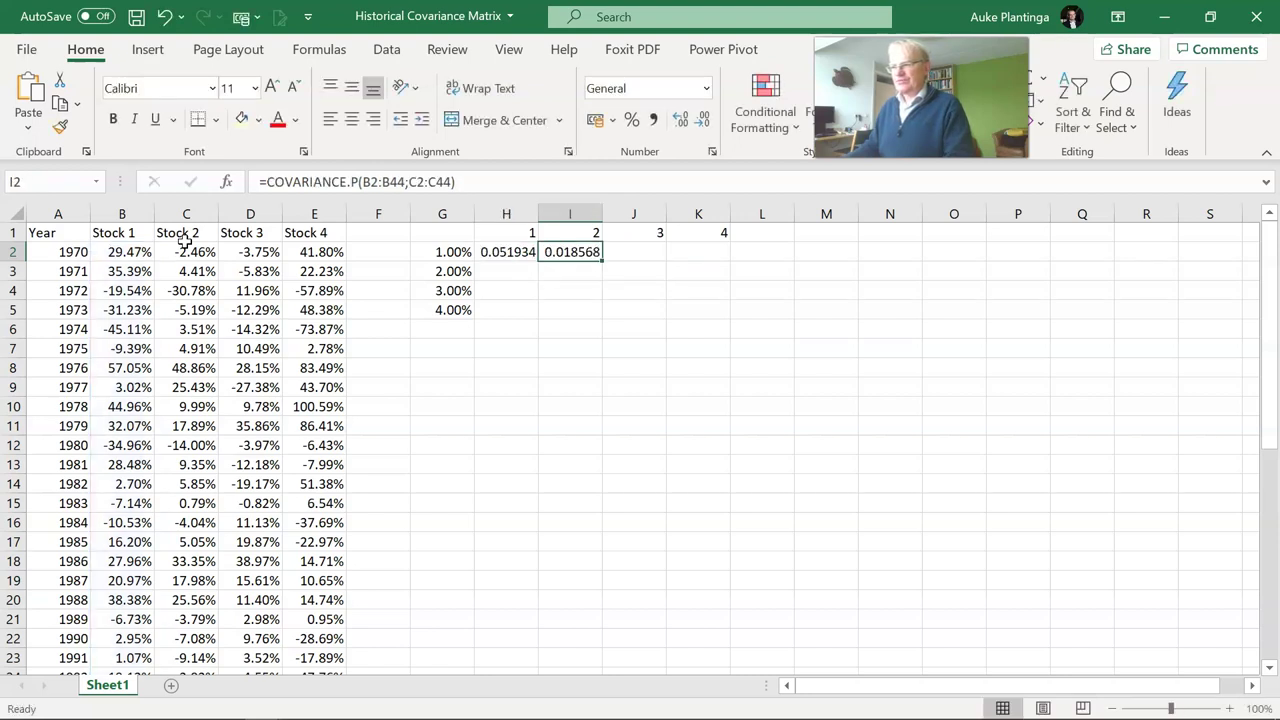
key("F2")
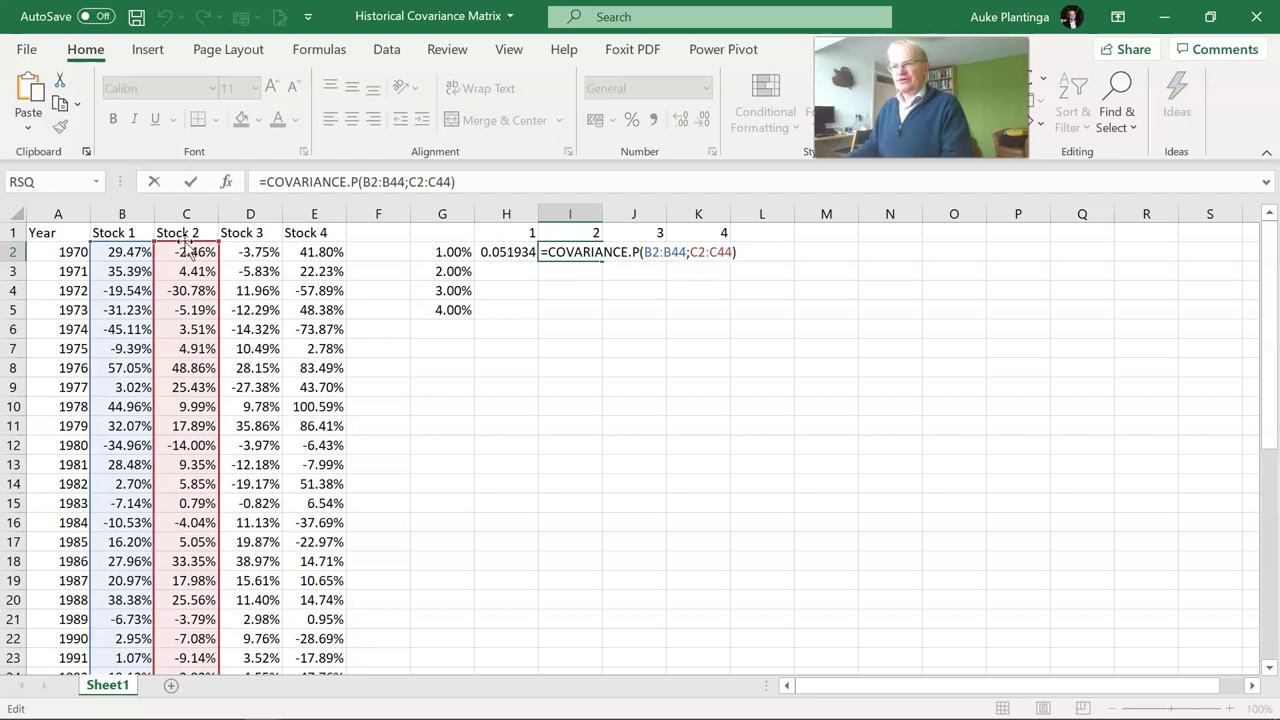
key("F4")
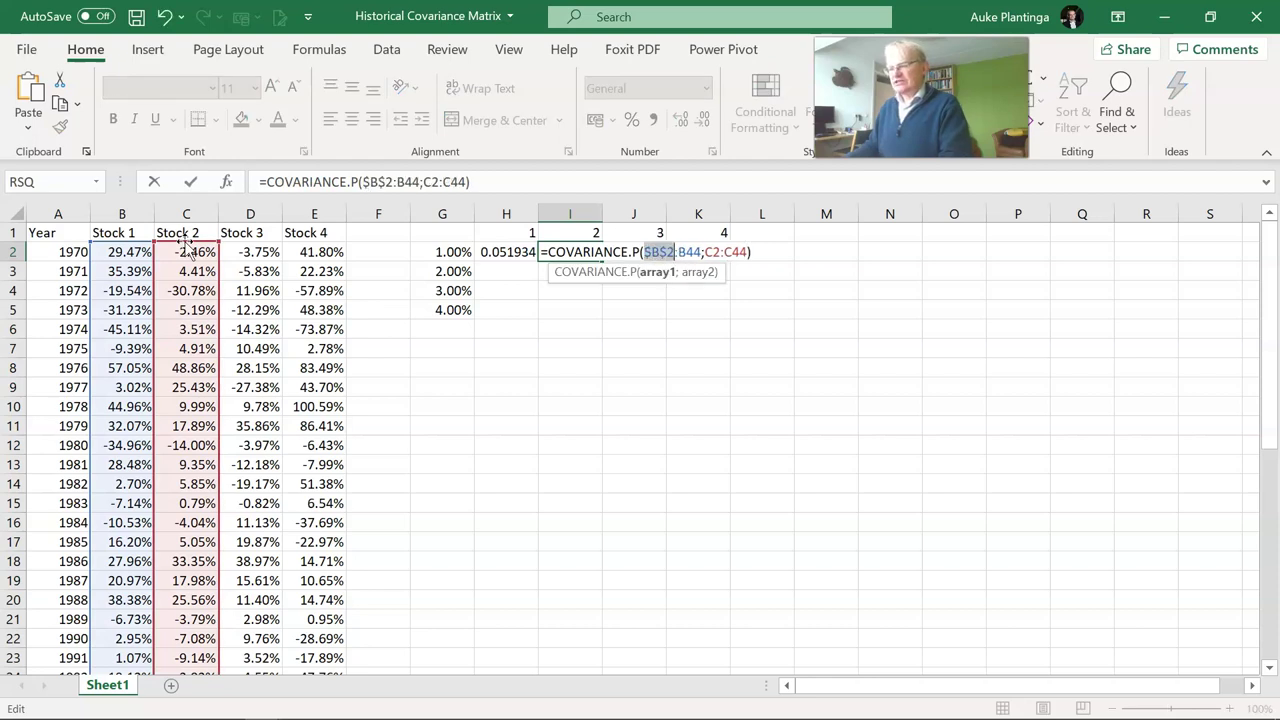
key("F4")
key("Return")
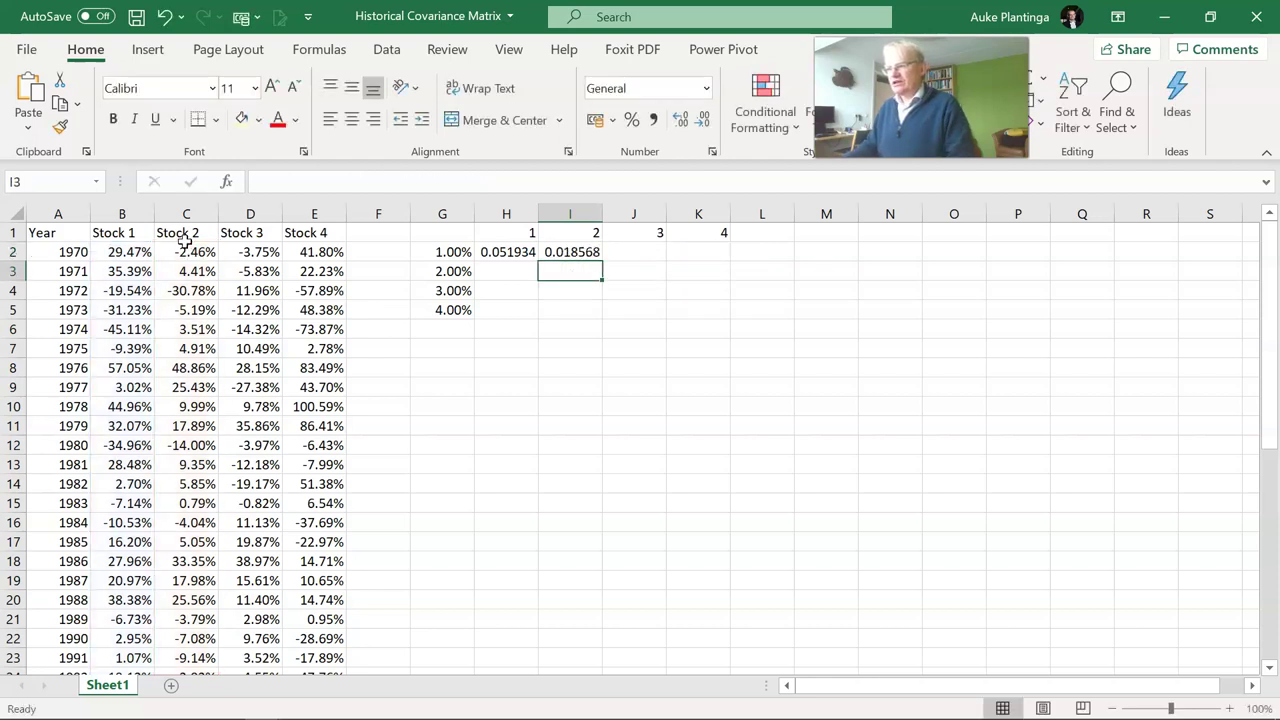
key("Up")
- Copy the covariance formula into J2 and K2 for Stocks 3 and 4
key("ctrl+c")
key("Right")
key("ctrl+v")
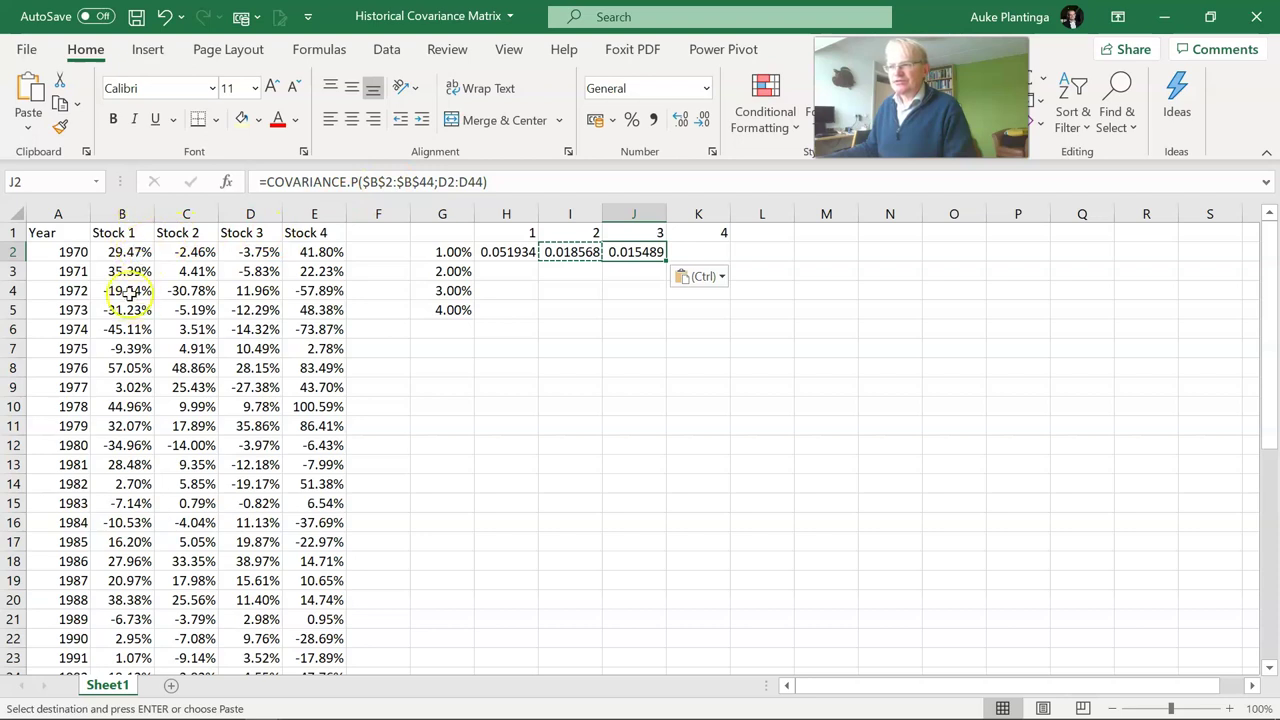
key("ctrl+c")
key("Right")
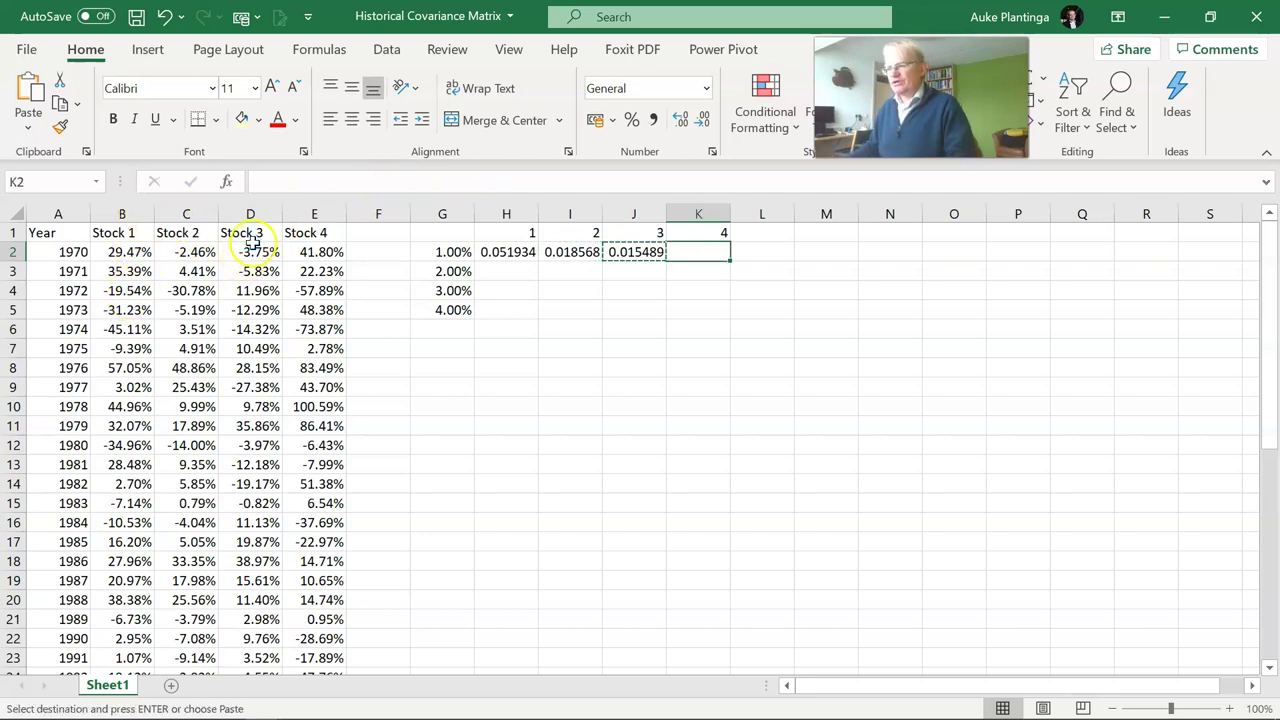
key("ctrl+v")
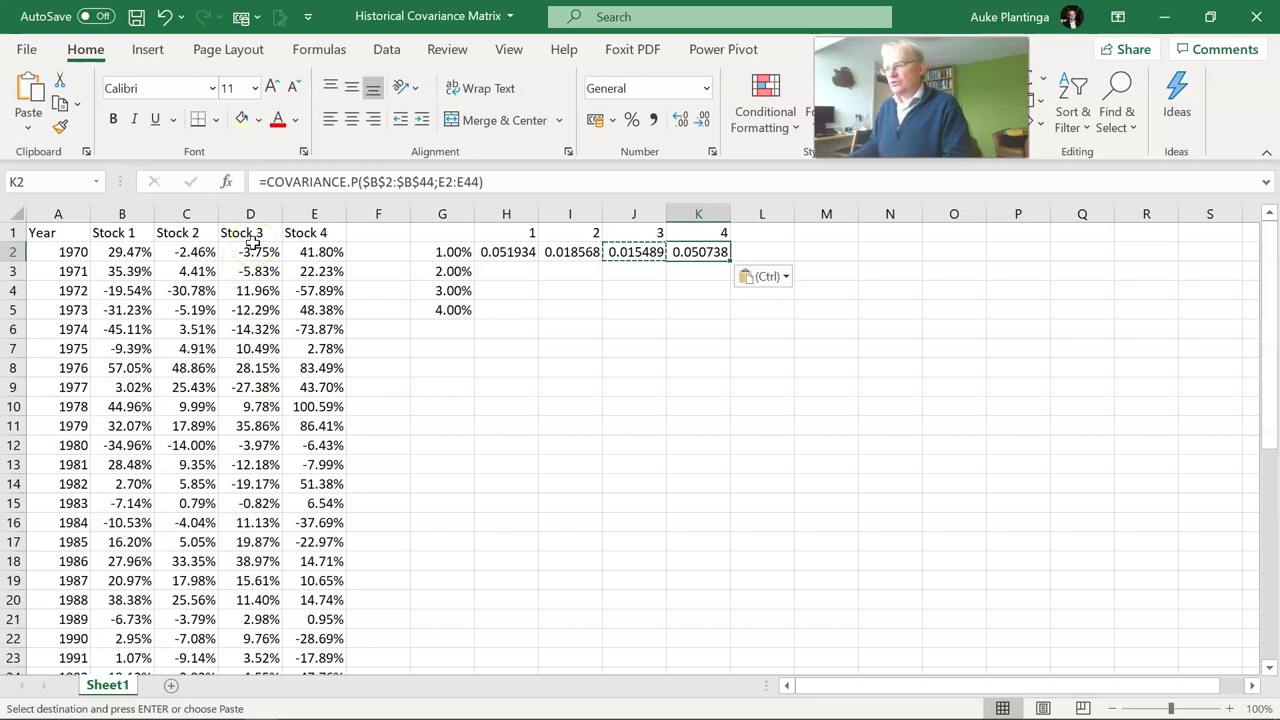
key("Escape")
key("Down")
key("Left")
key("Left")
key("Left")
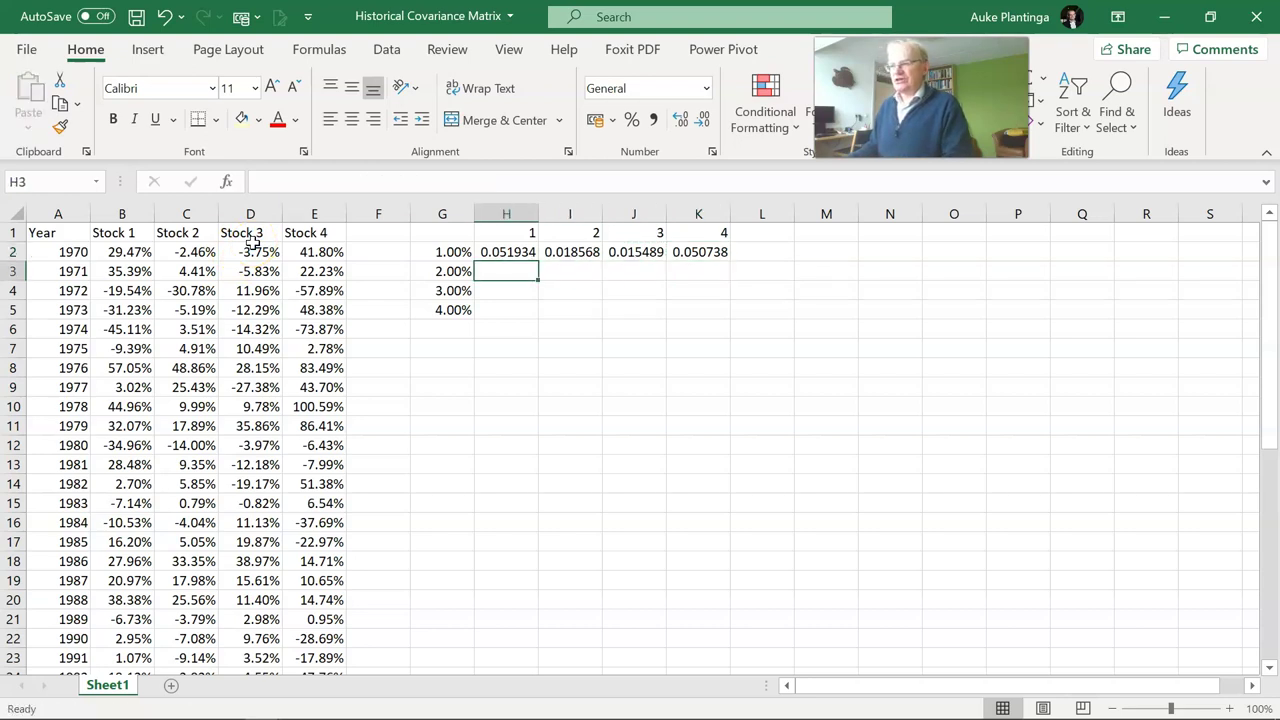
key("Down")
key("Down")
key("Down")
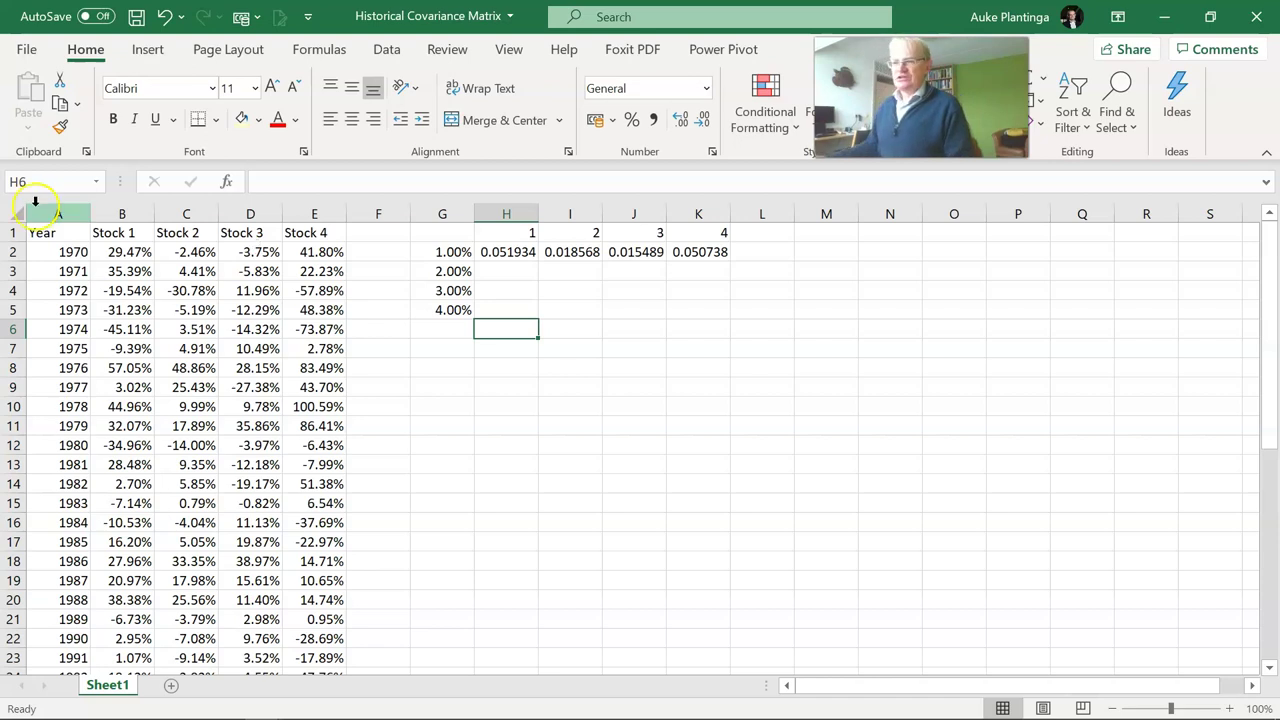
- With G9 selected, choose Covariance in the Data tab's Data Analysis tool list
left_click(14, 690)
left_click(458, 387)
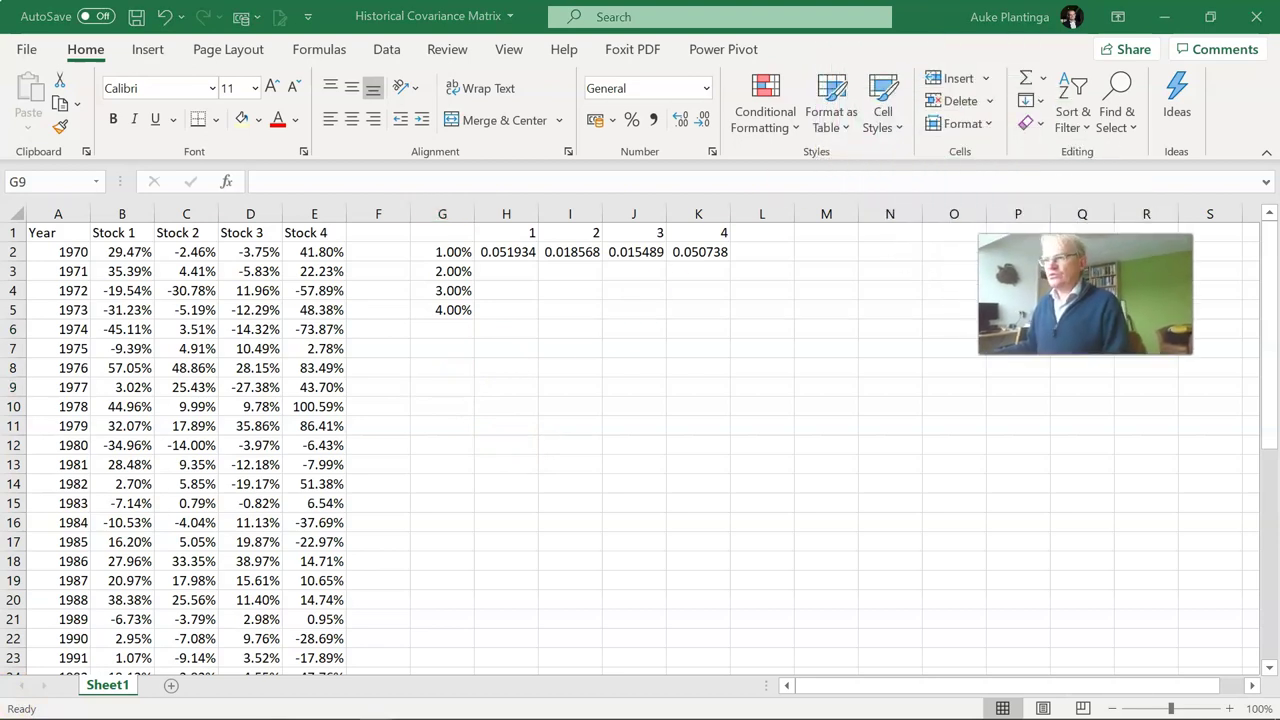
left_click(390, 52)
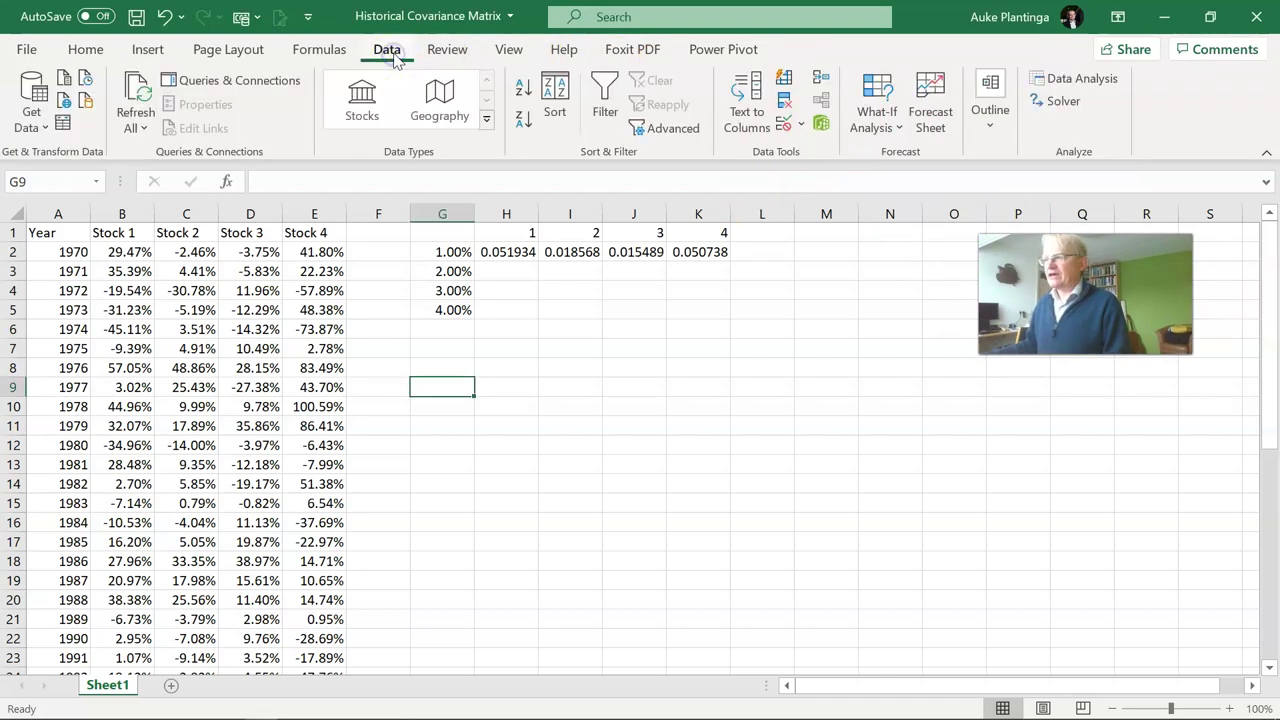
left_click(1104, 83)
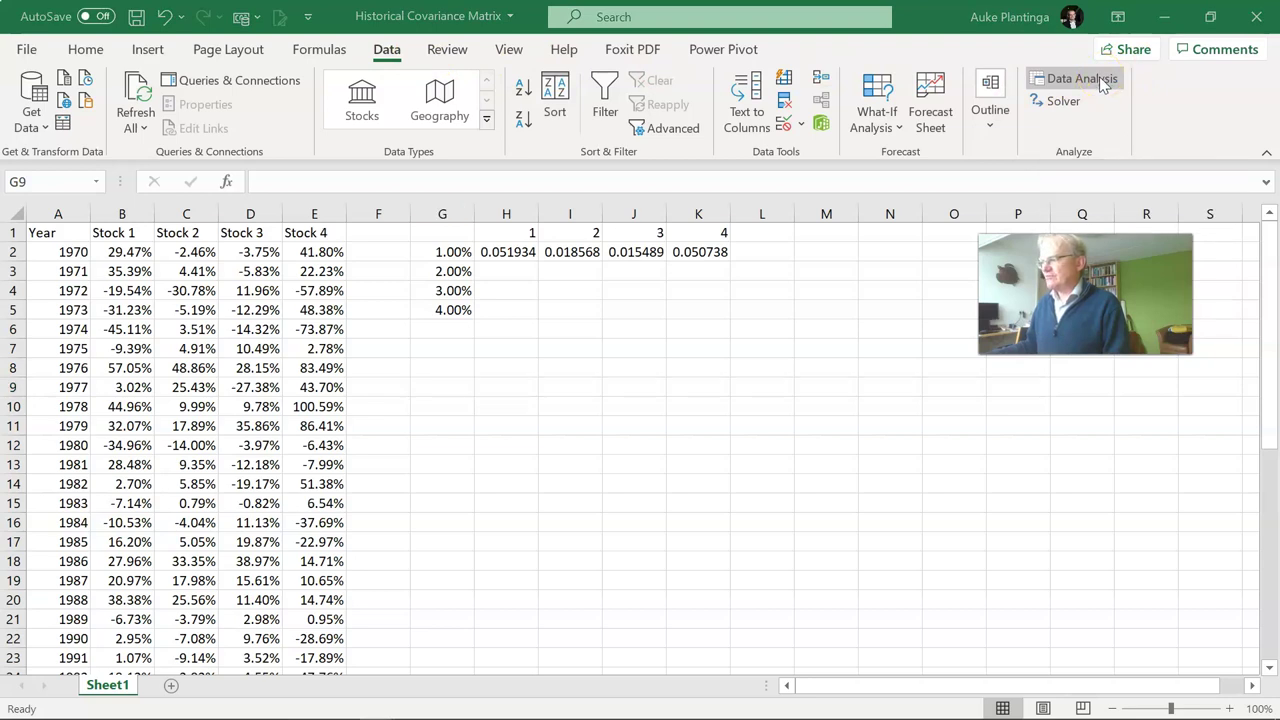
left_click(1103, 82)
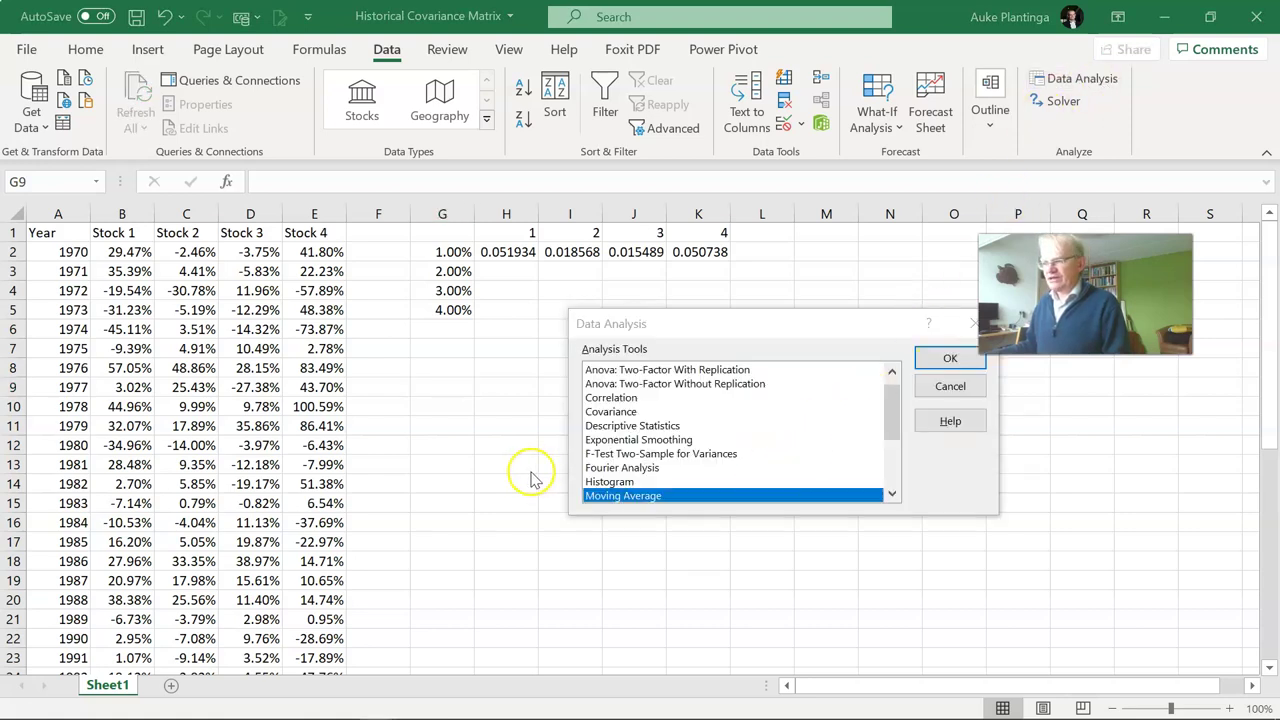
left_click(896, 416)
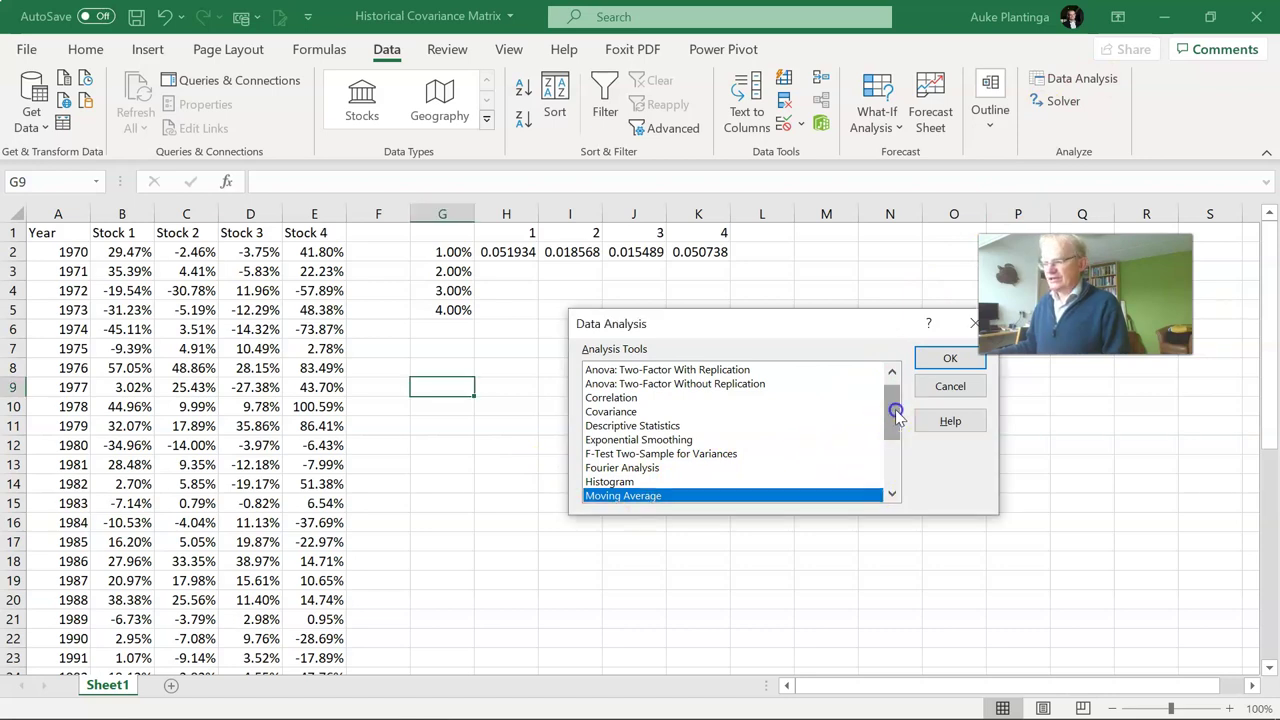
left_click_drag(896, 416, 899, 413)
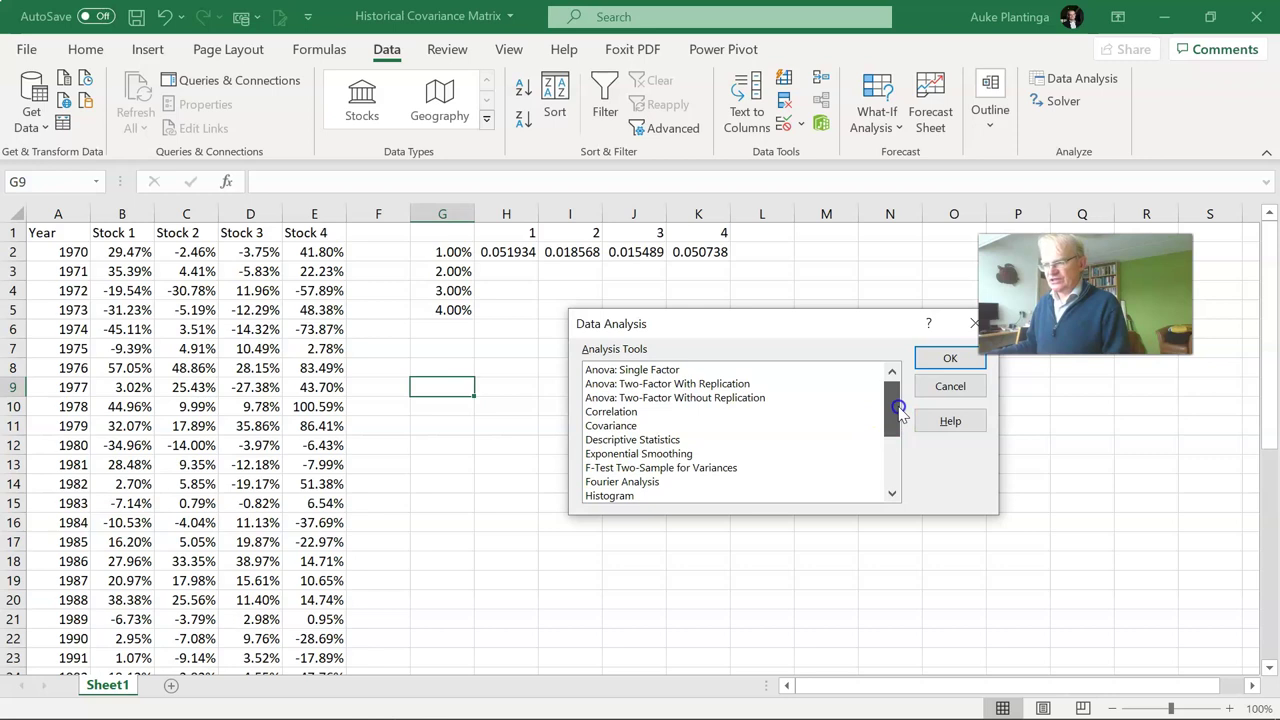
left_click(619, 427)
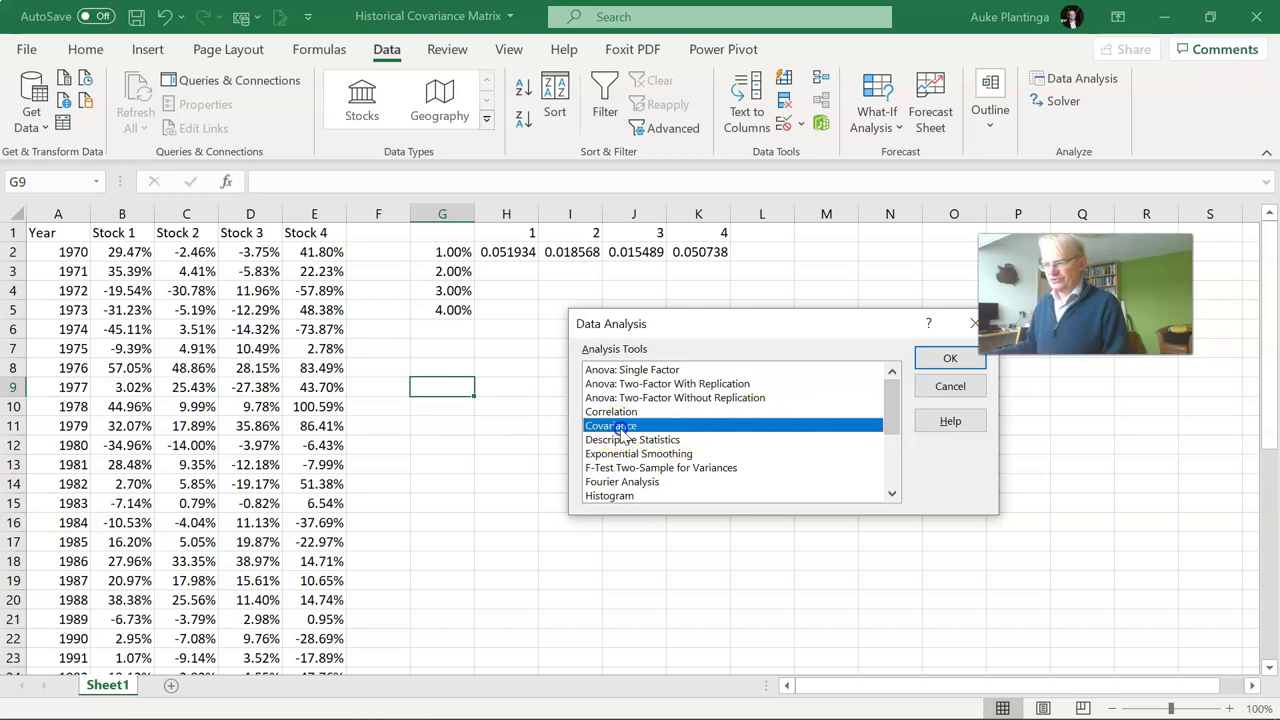
- Confirm Covariance and set its input range to $B$2:$E$44
left_click(948, 360)
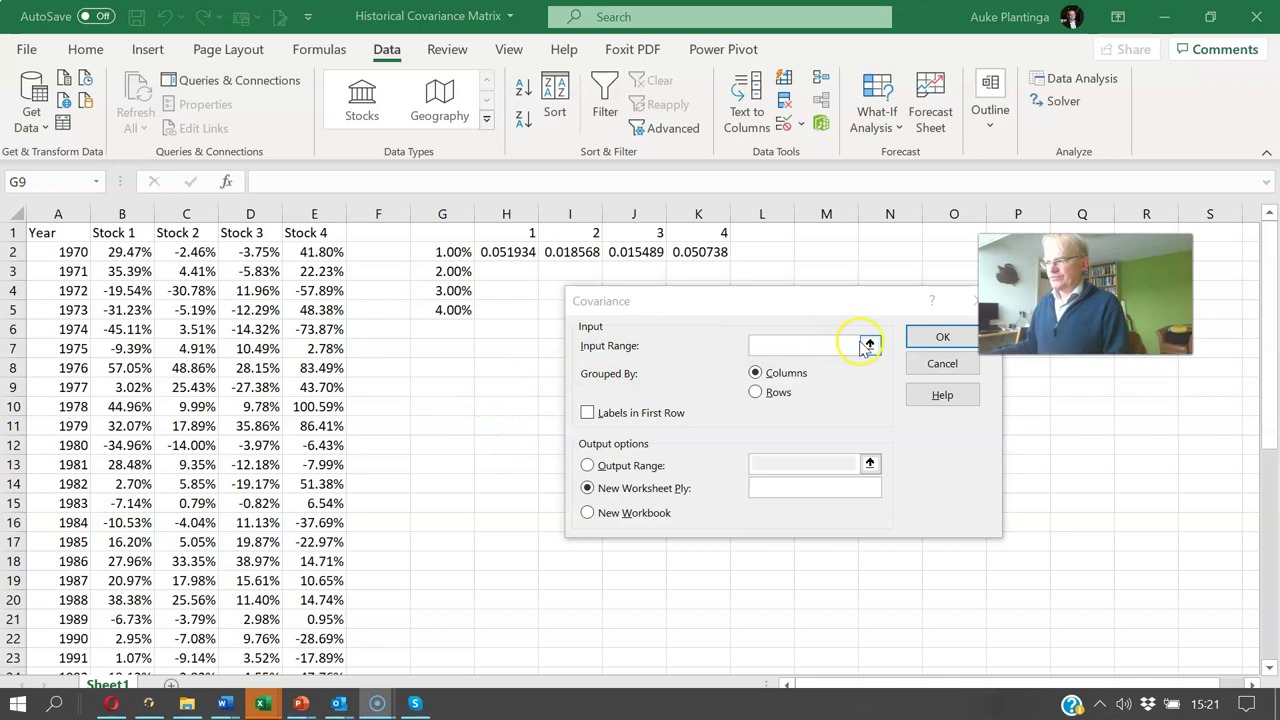
left_click(869, 345)
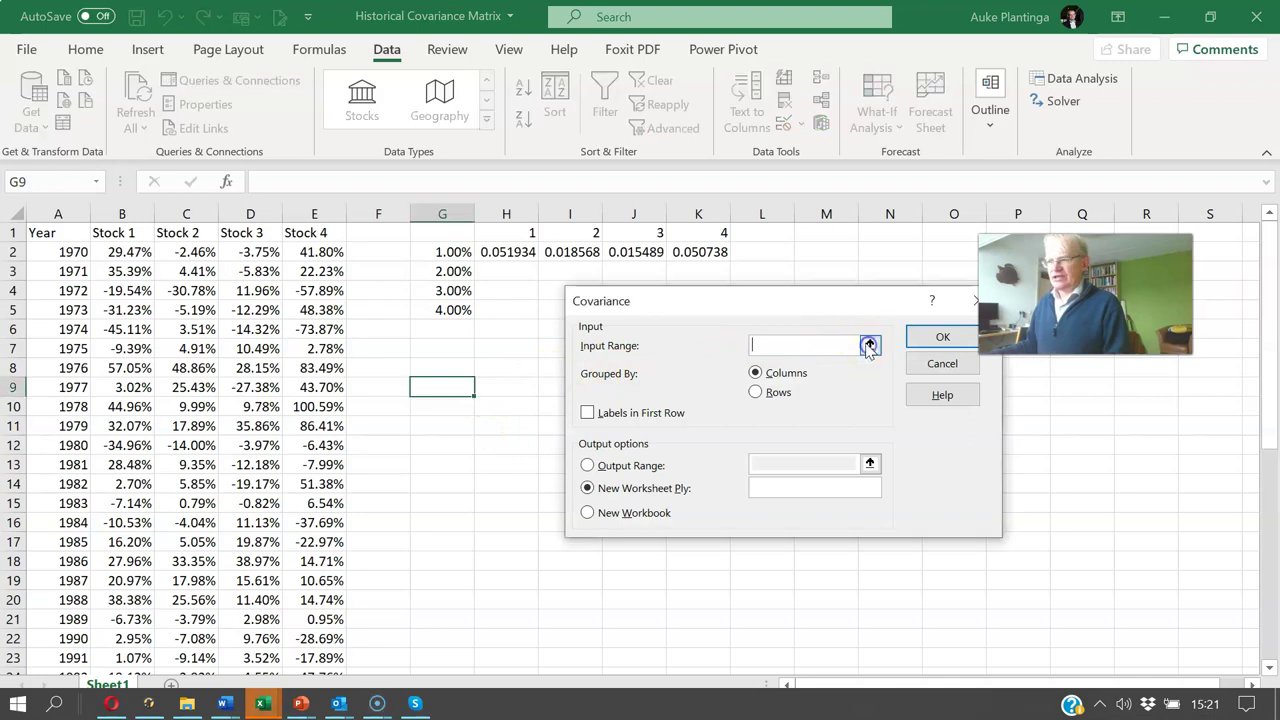
left_click(141, 252)
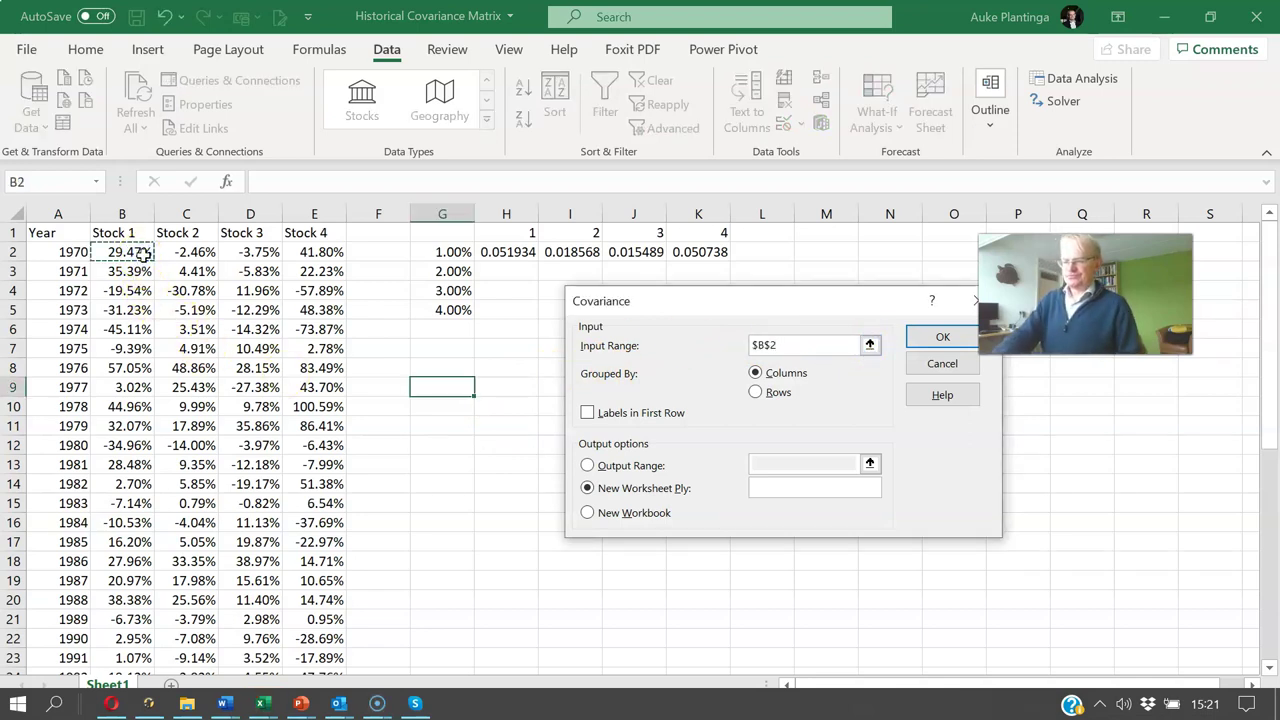
key("shift+Right")
key("shift+Right")
key("shift+Right")
key("ctrl+shift+Down")
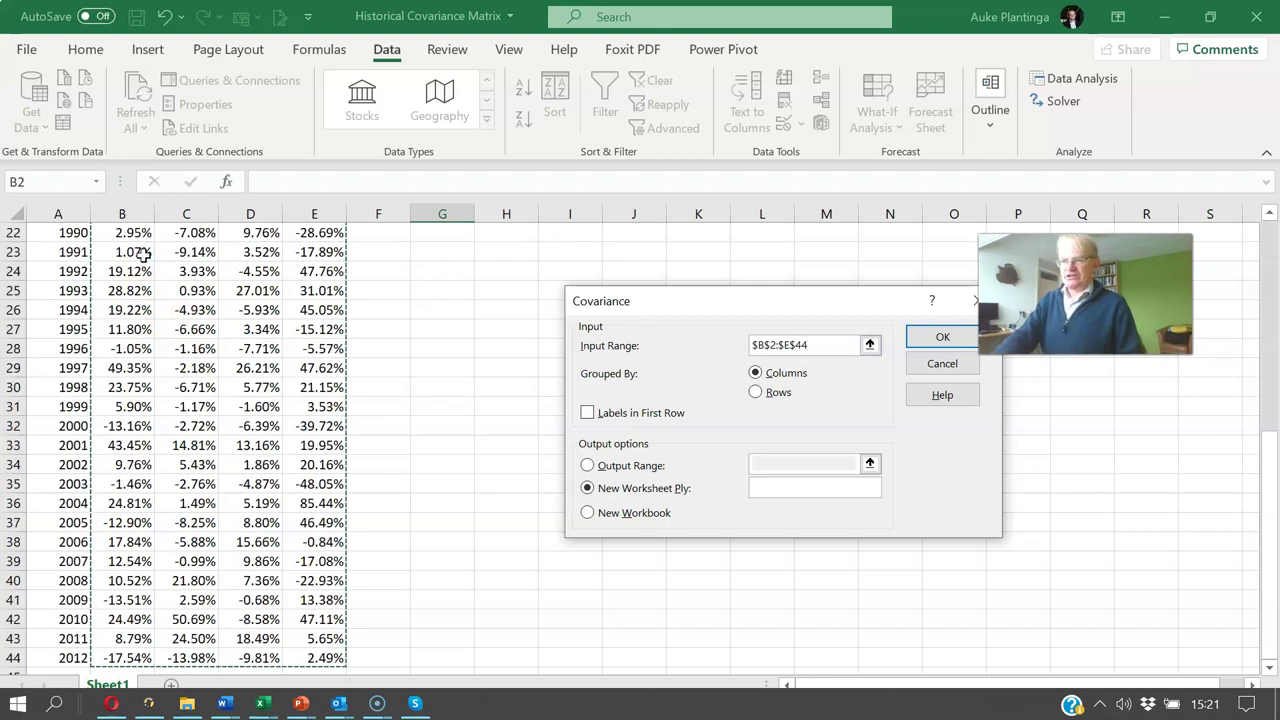
- Set the covariance output range to cell $G$9 on this sheet
left_click(587, 465)
key("Escape")
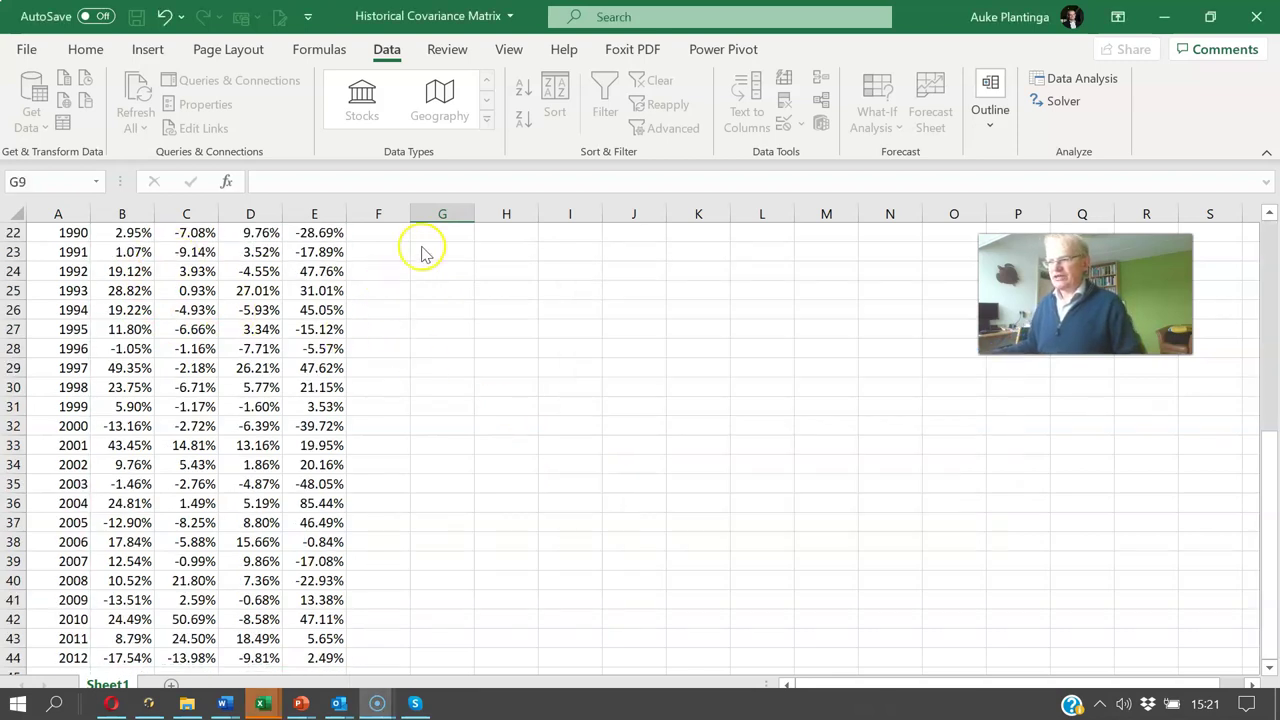
left_click(437, 246)
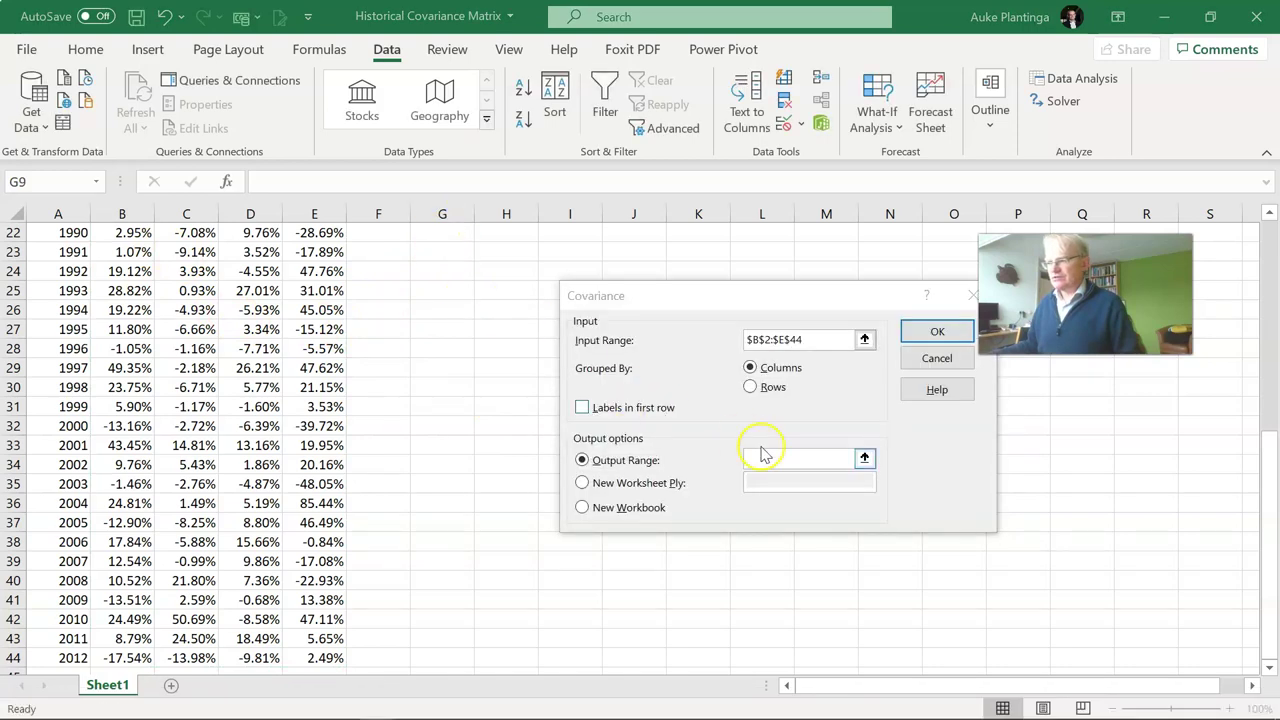
left_click(865, 459)
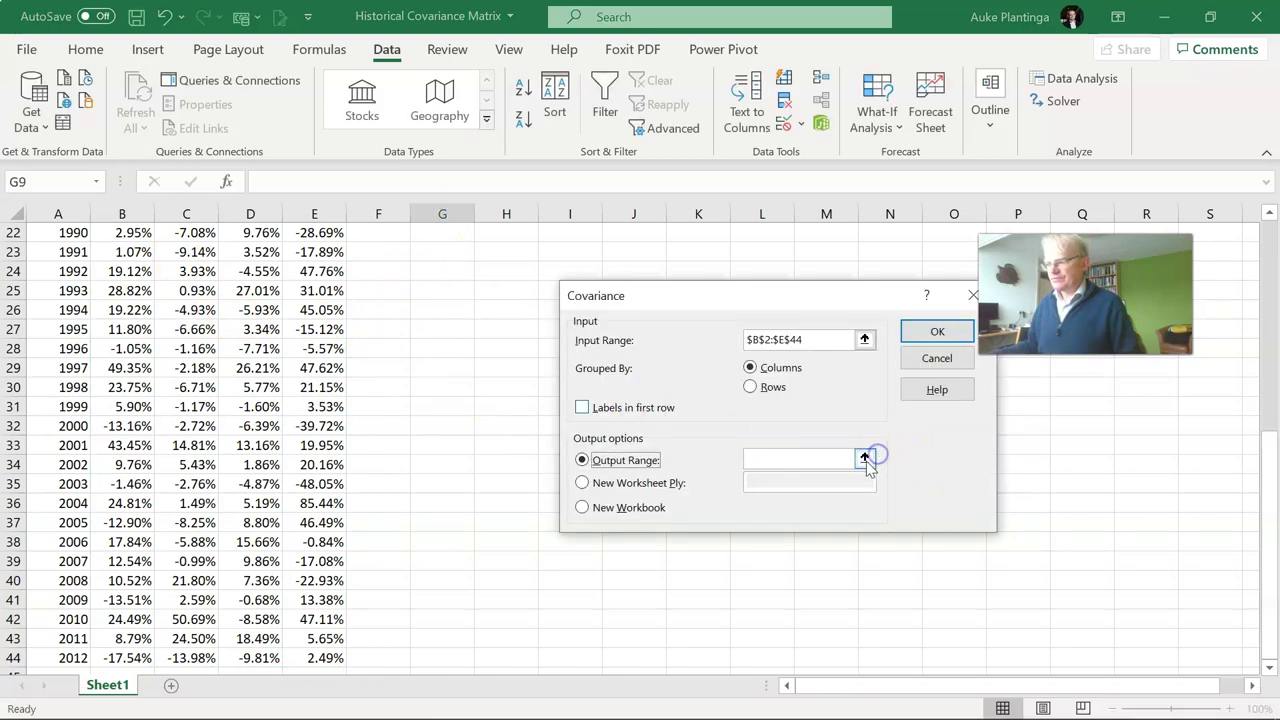
left_click(442, 267)
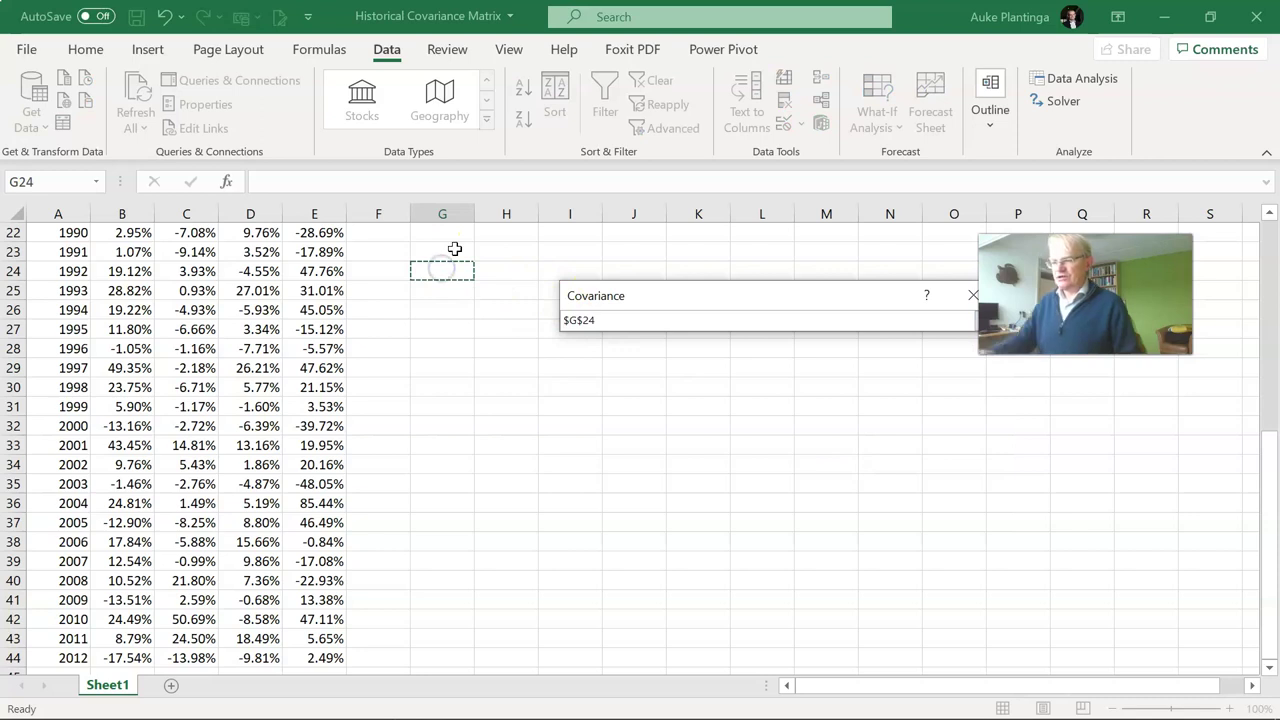
scroll(454, 249, "up", 6)
left_click(450, 236)
key("Down")
key("Down")
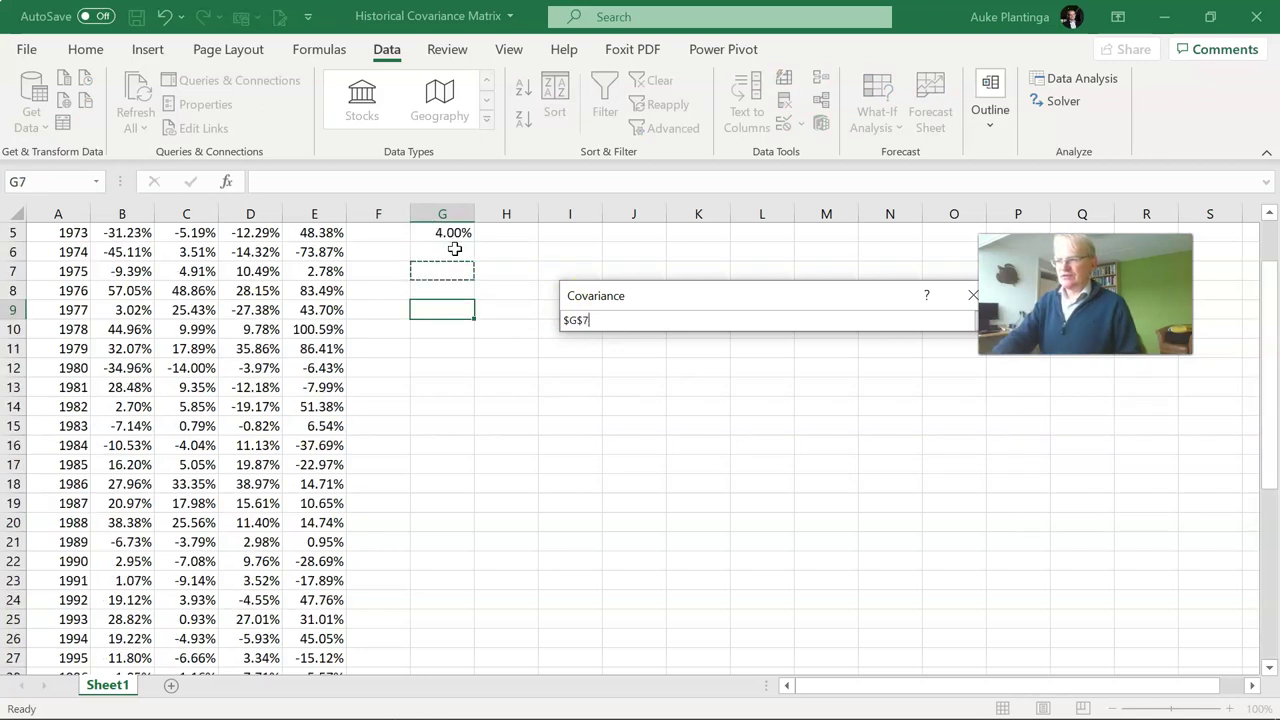
key("Down")
key("Down")
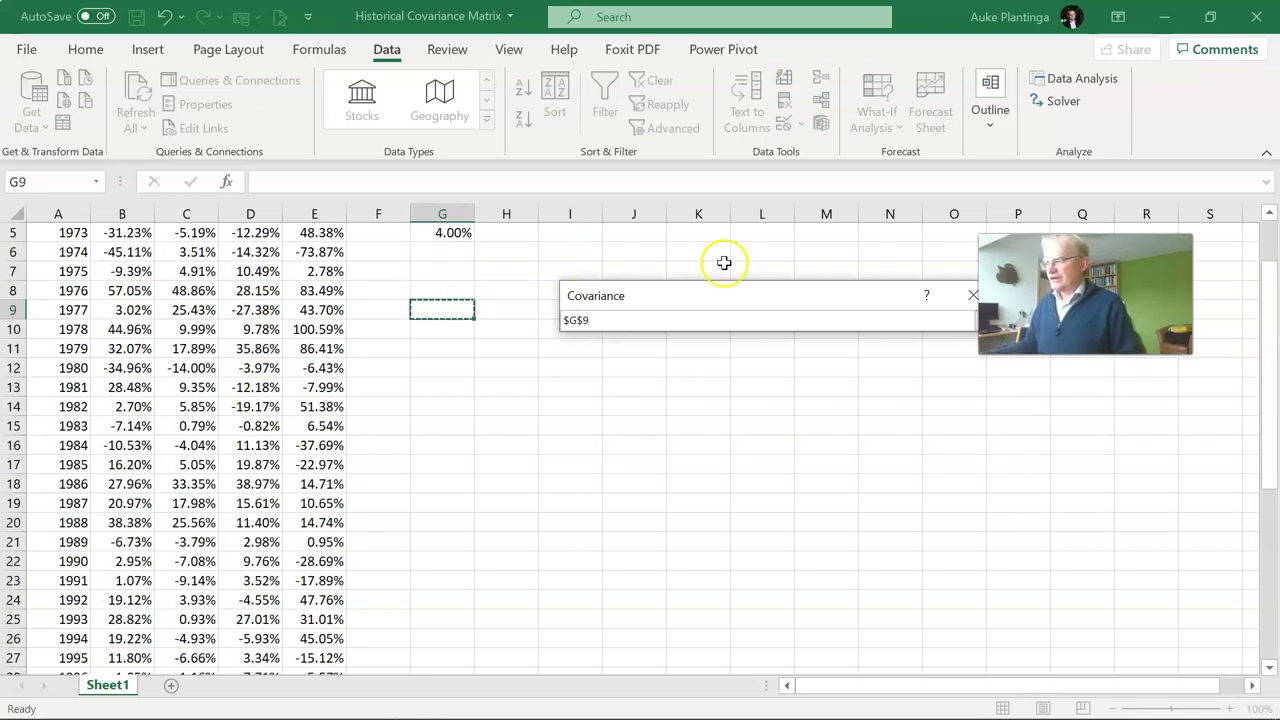
mouse_move(718, 293)
left_mouse_down()
mouse_move(669, 280)
mouse_move(580, 210)
left_mouse_up()
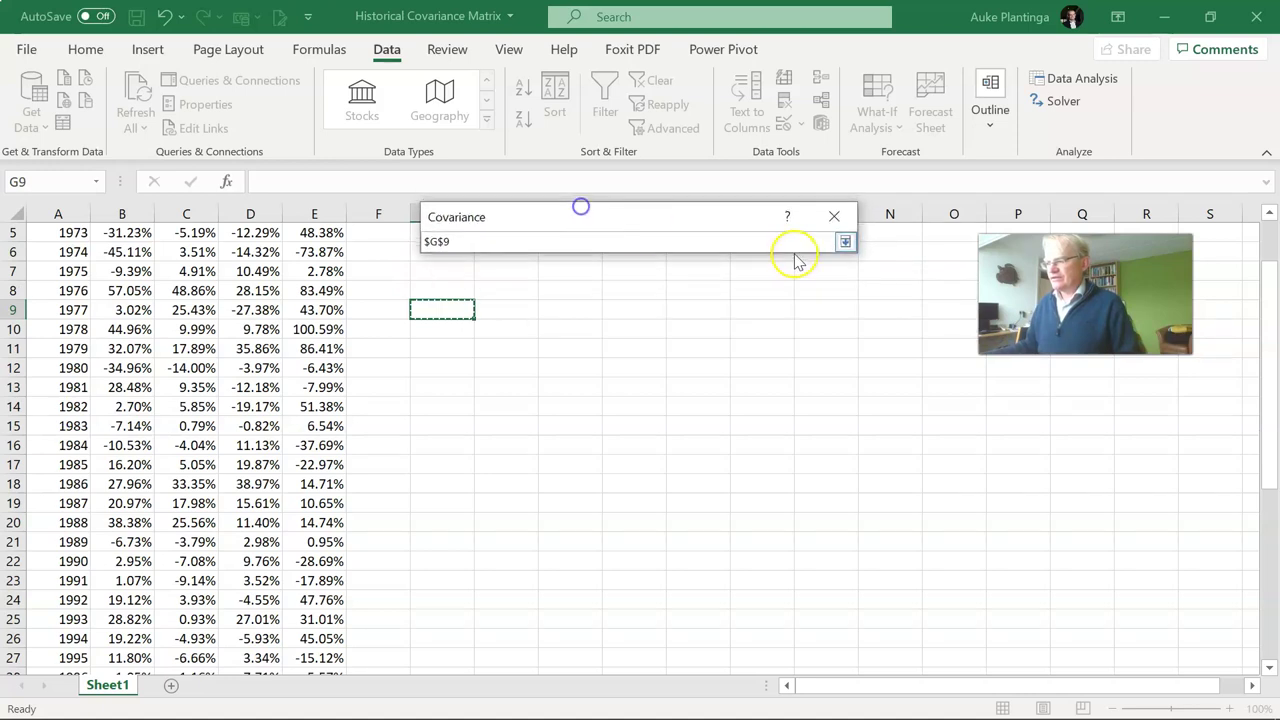
left_click(845, 241)
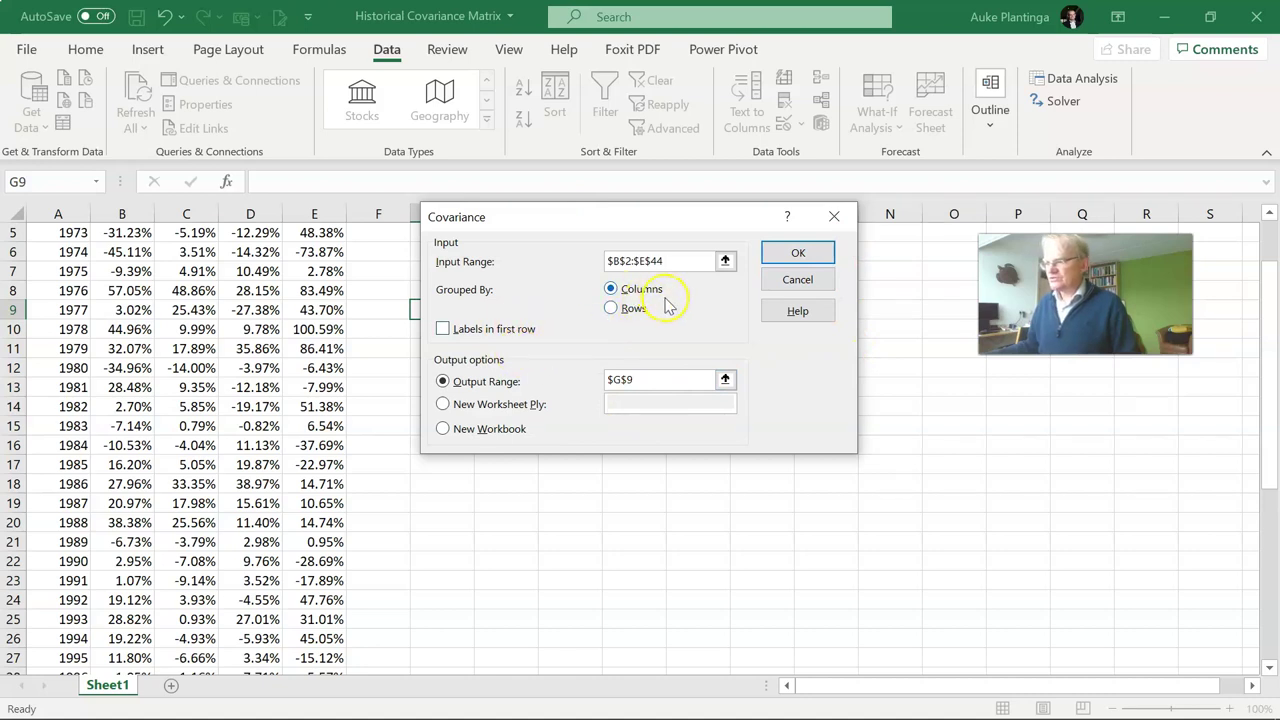
left_click(792, 254)
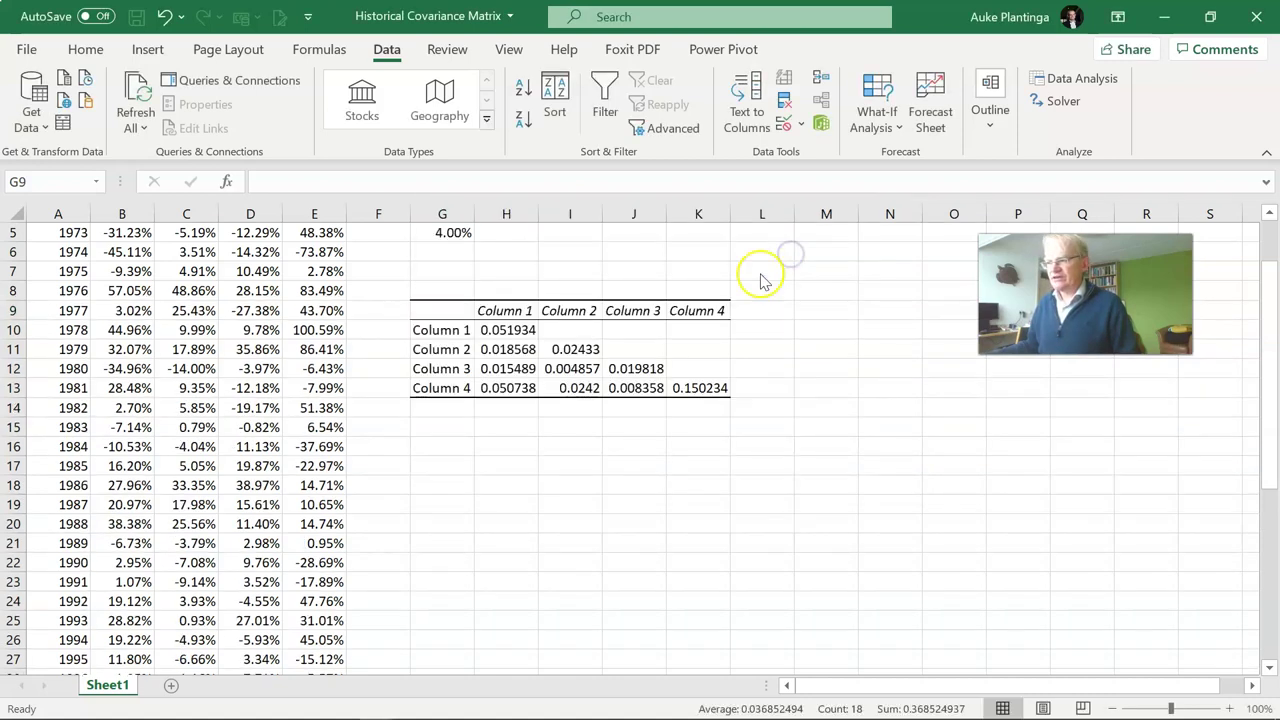
scroll(528, 522, "up", 2)
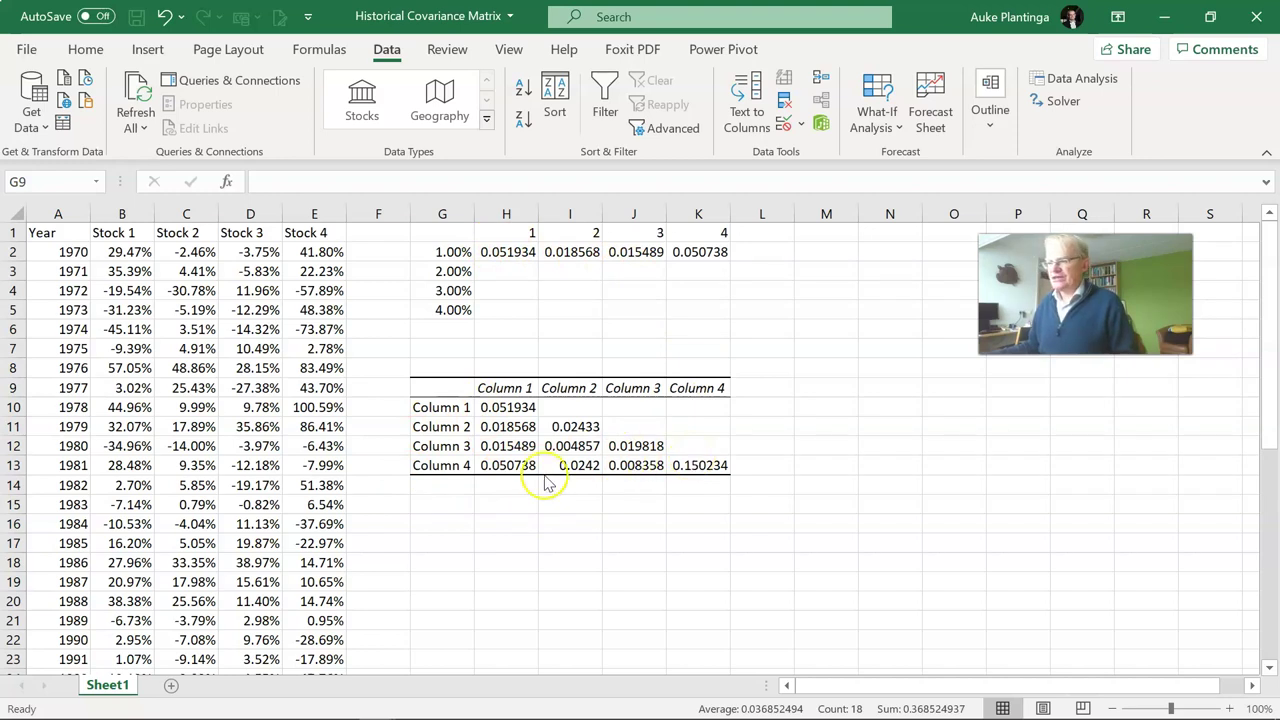
- Select a cell below the covariance table
left_click(490, 508)
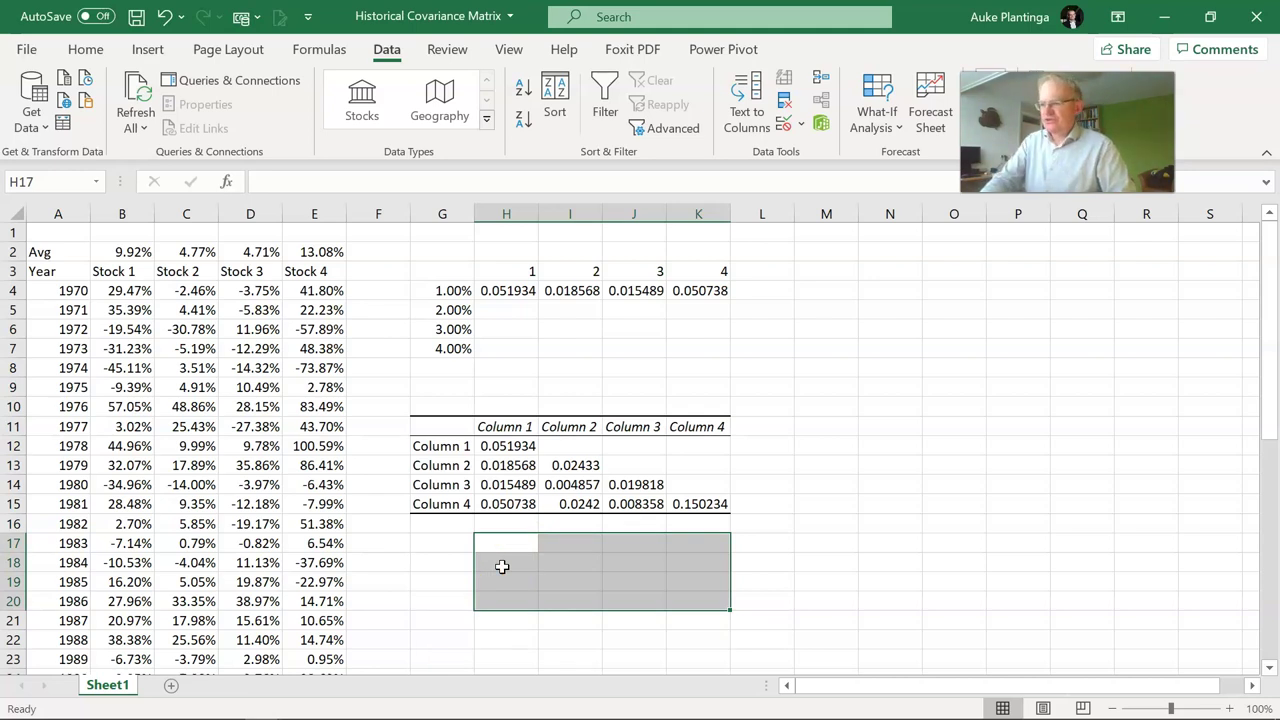
- Begin =MMULT(TRANSPOSE( in H17 using the return range B4:E46
type("=m")
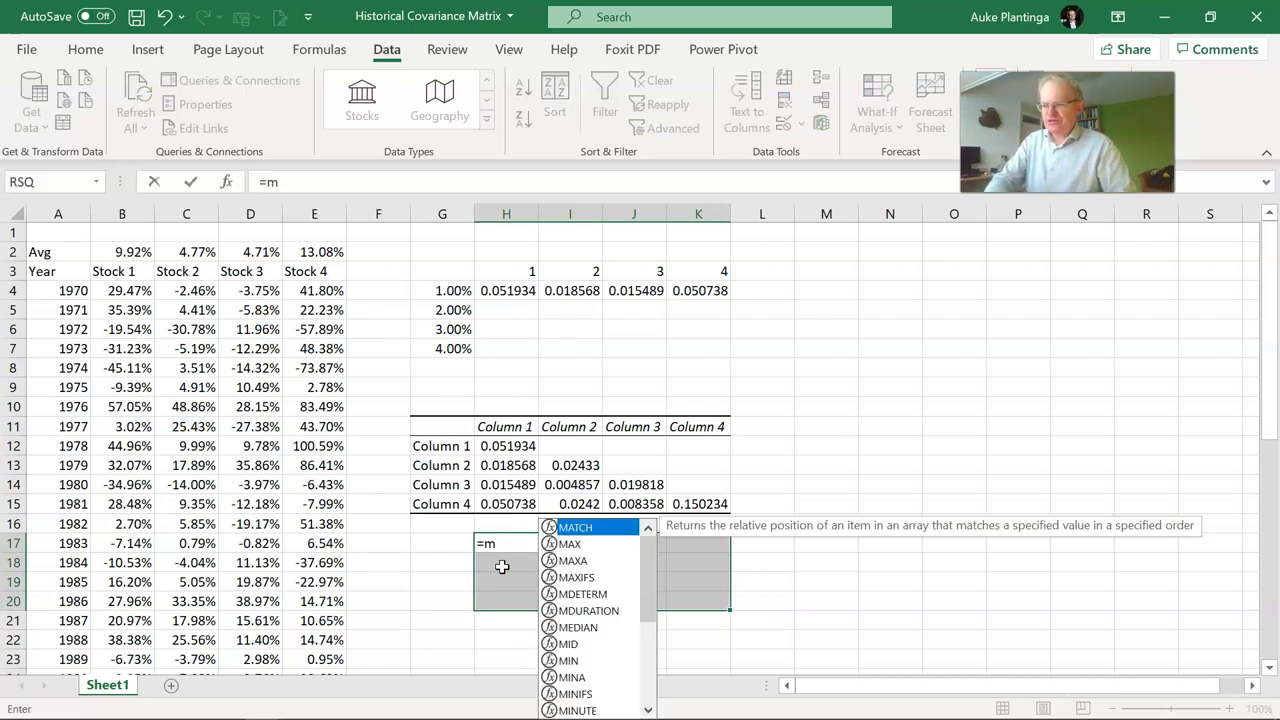
key("Escape")
key("Escape")
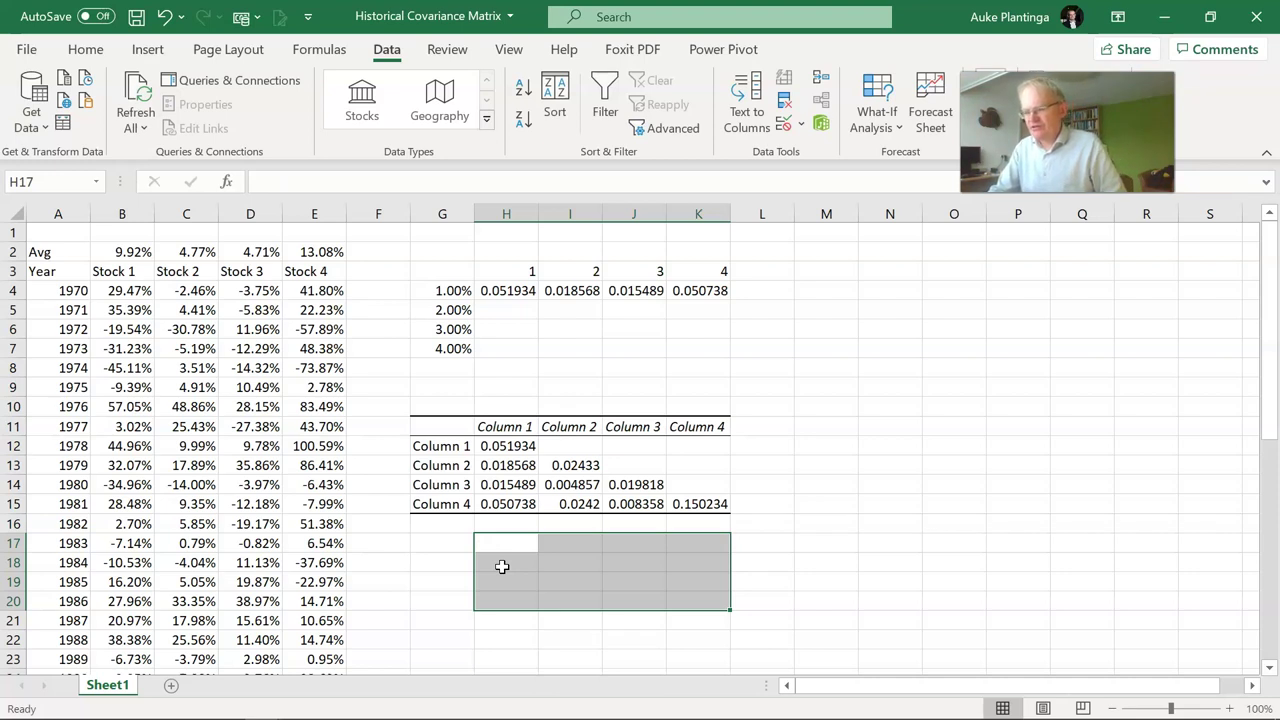
type("=")
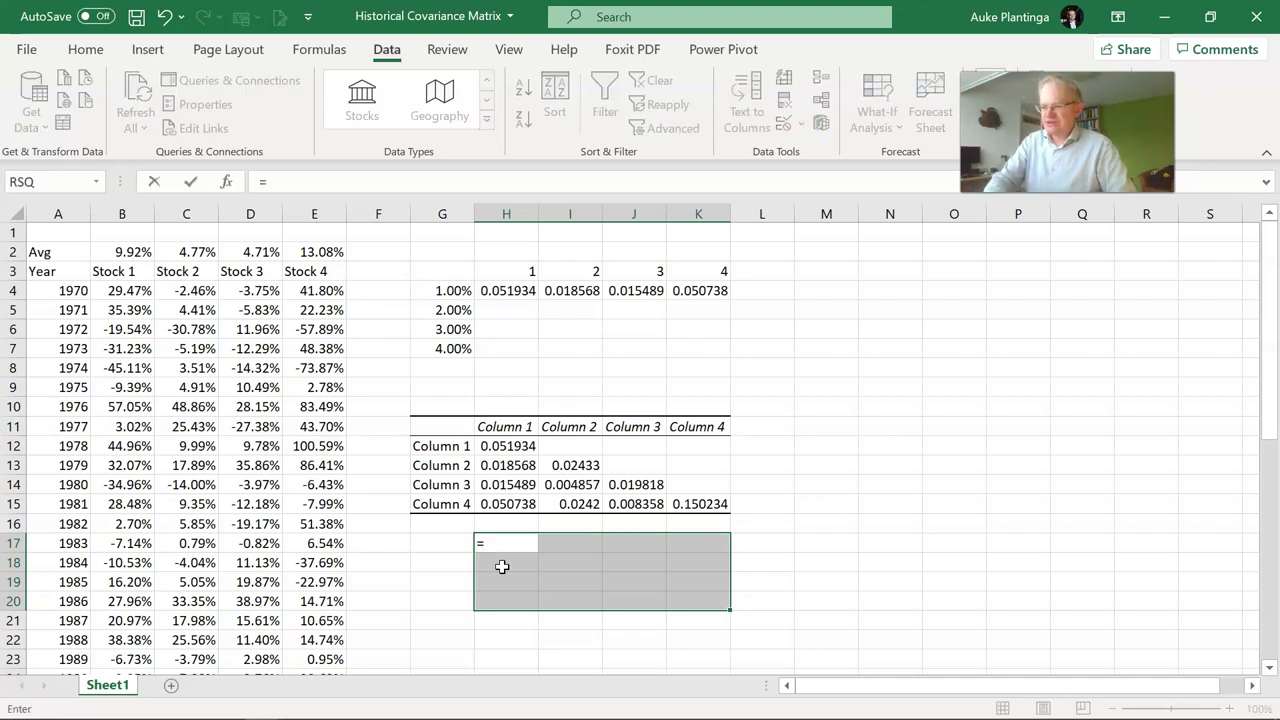
type("mmult")
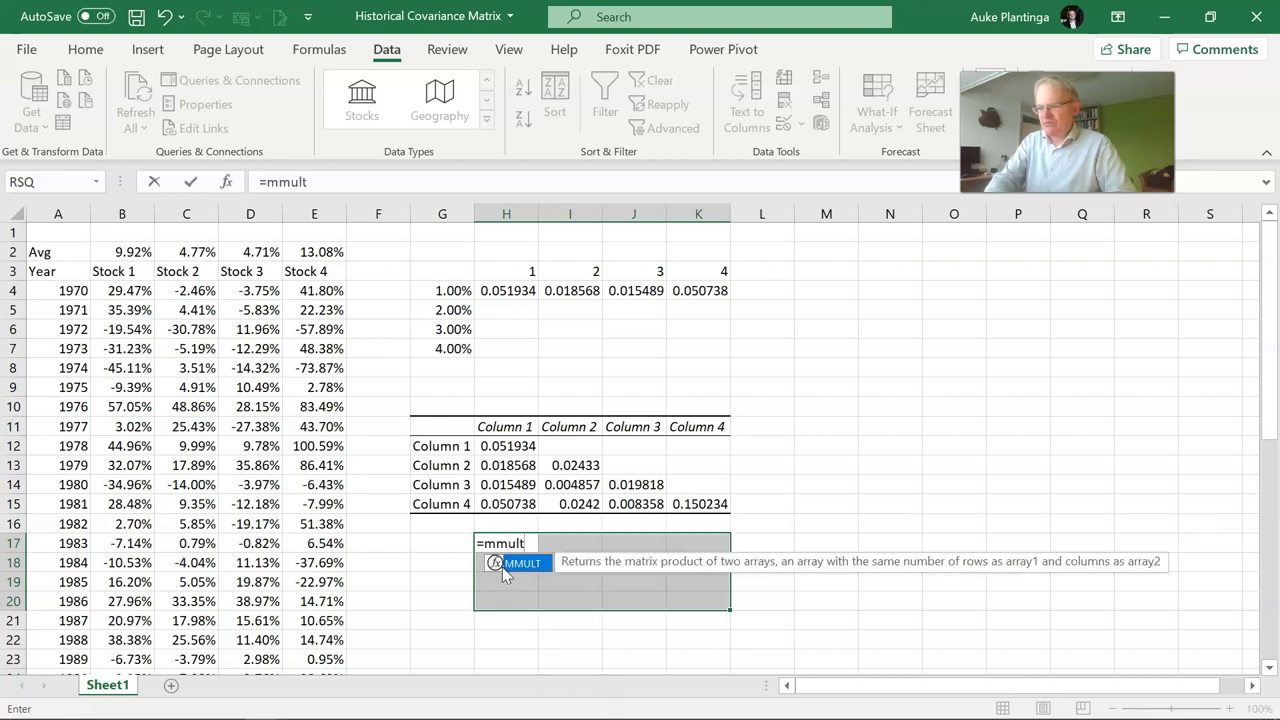
type("(tran")
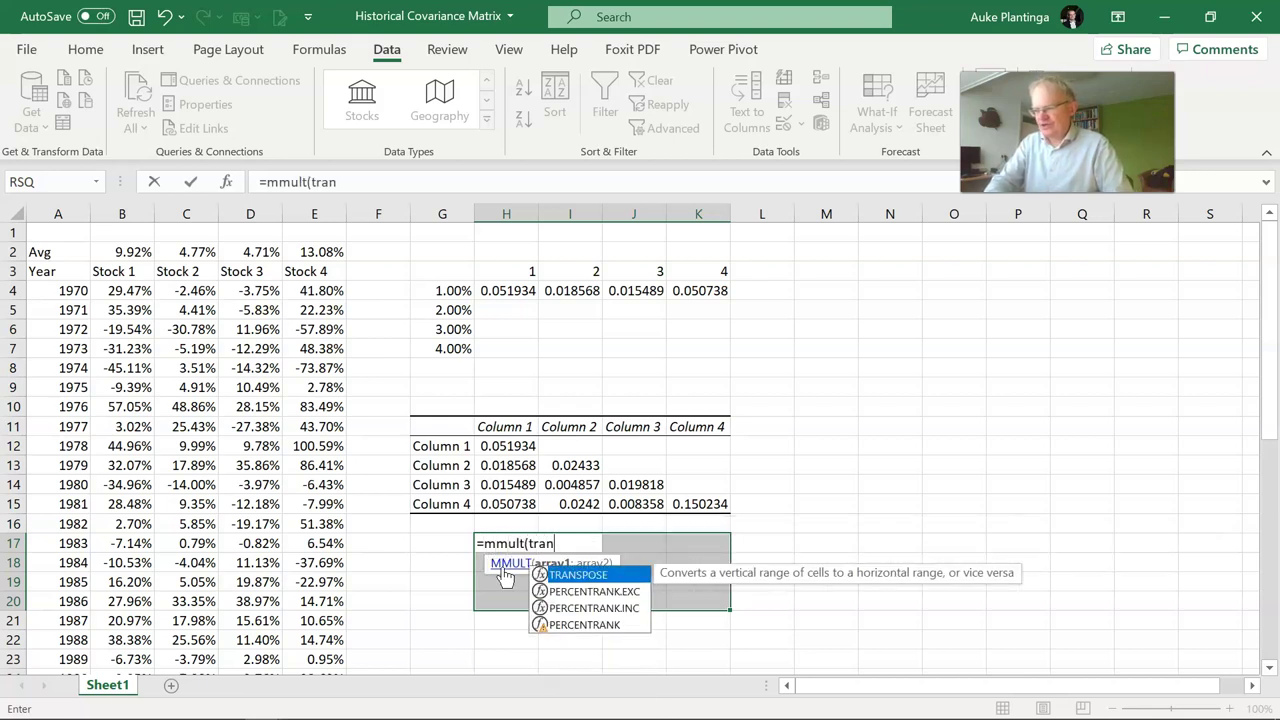
type("spose")
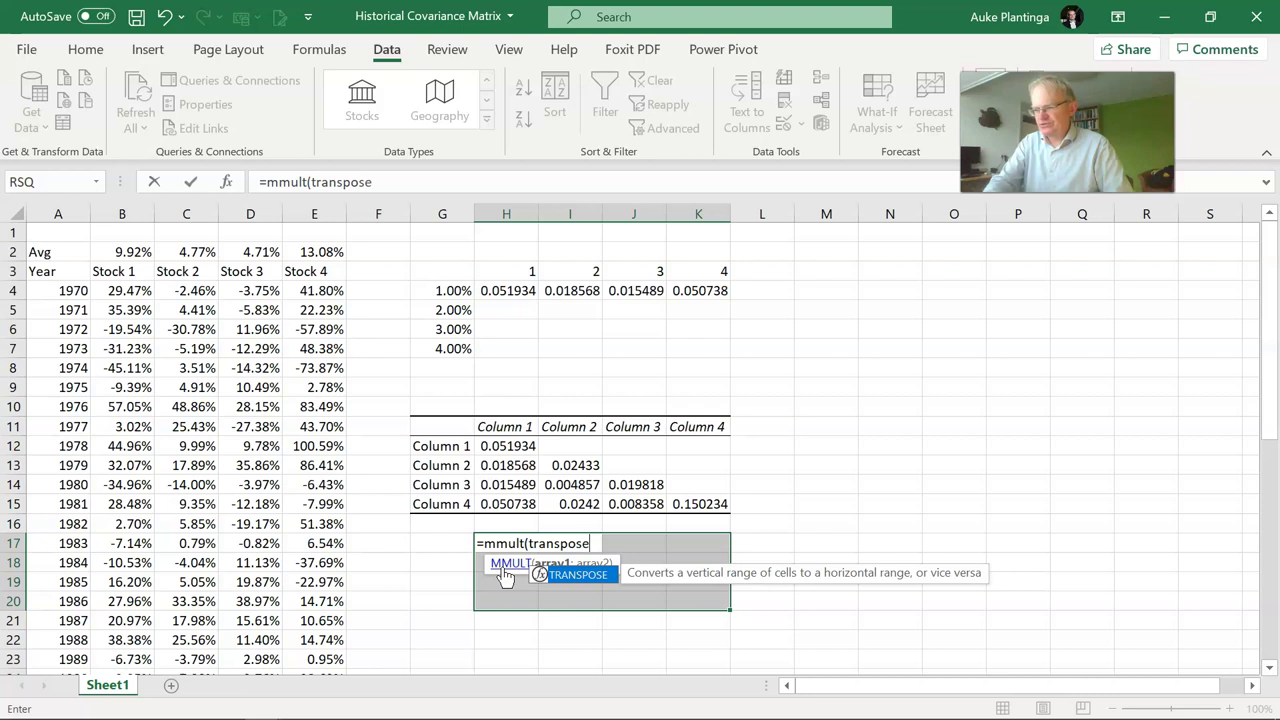
type("(")
key("Left")
key("Left")
key("Left")
key("Left")
key("Left")
key("Left")
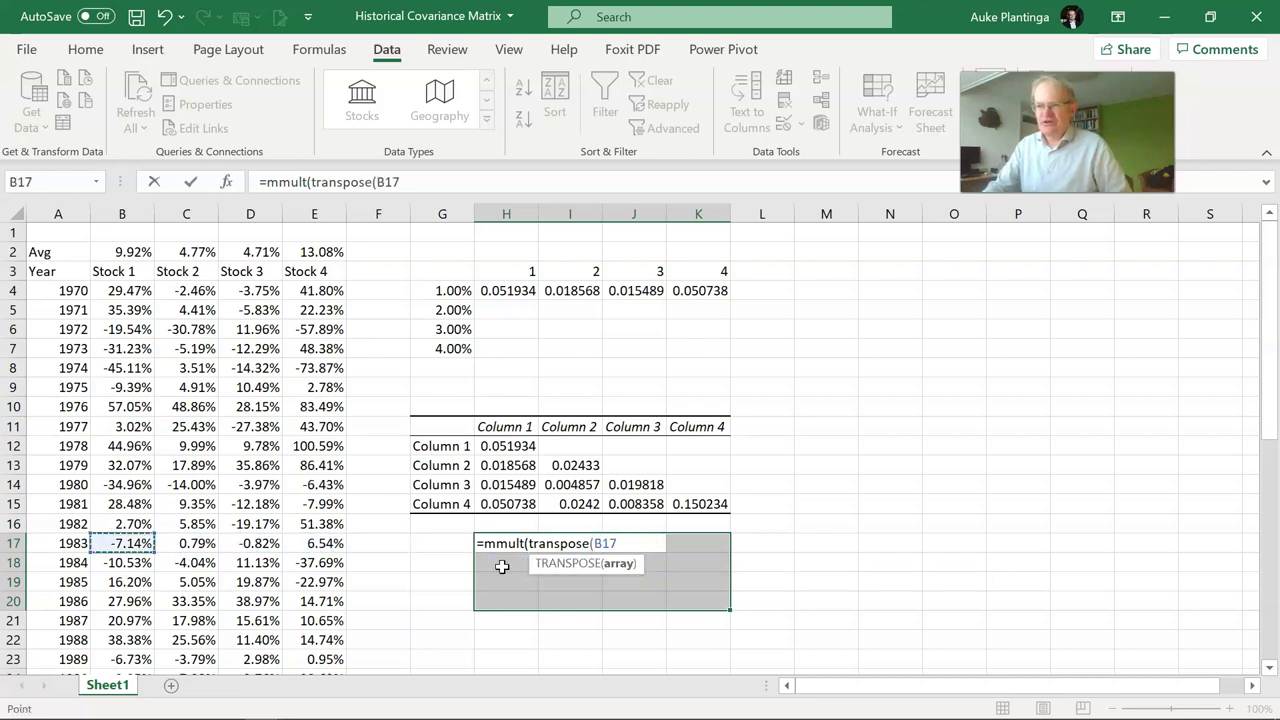
key("ctrl+Up")
key("Down")
key("Down")
key("shift+Right")
key("shift+Right")
key("shift+Right")
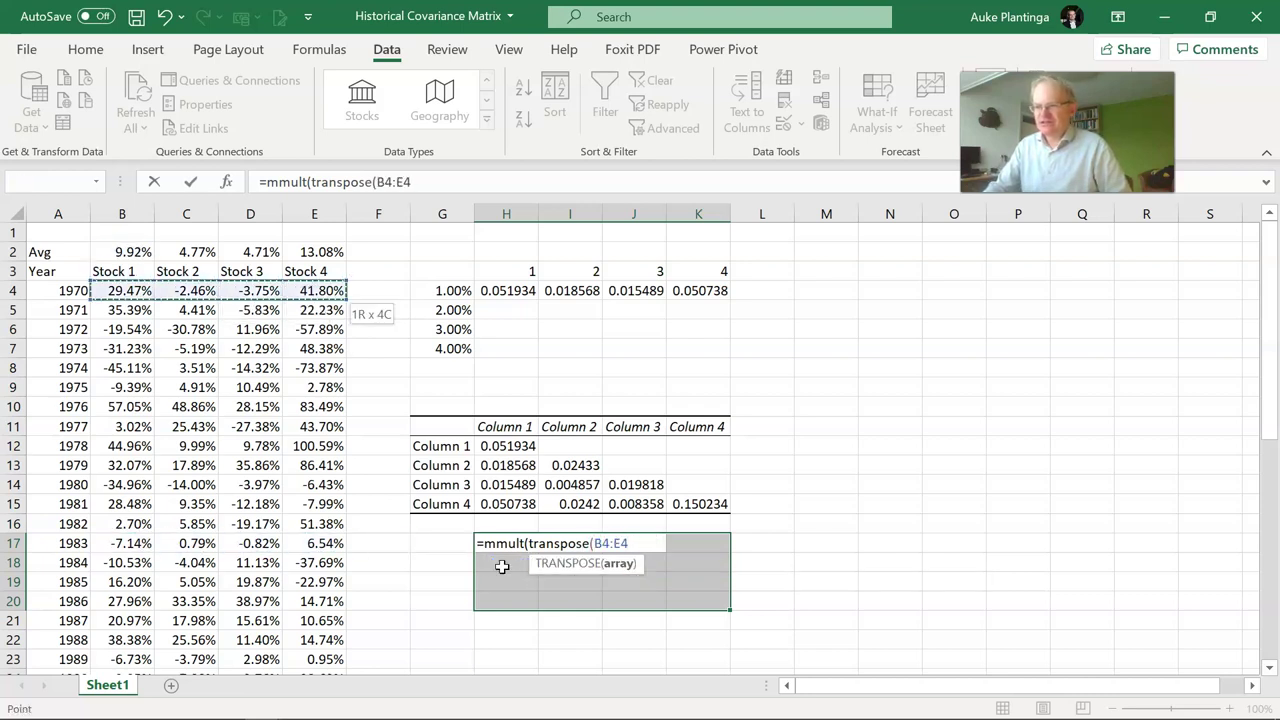
key("ctrl+shift+Down")
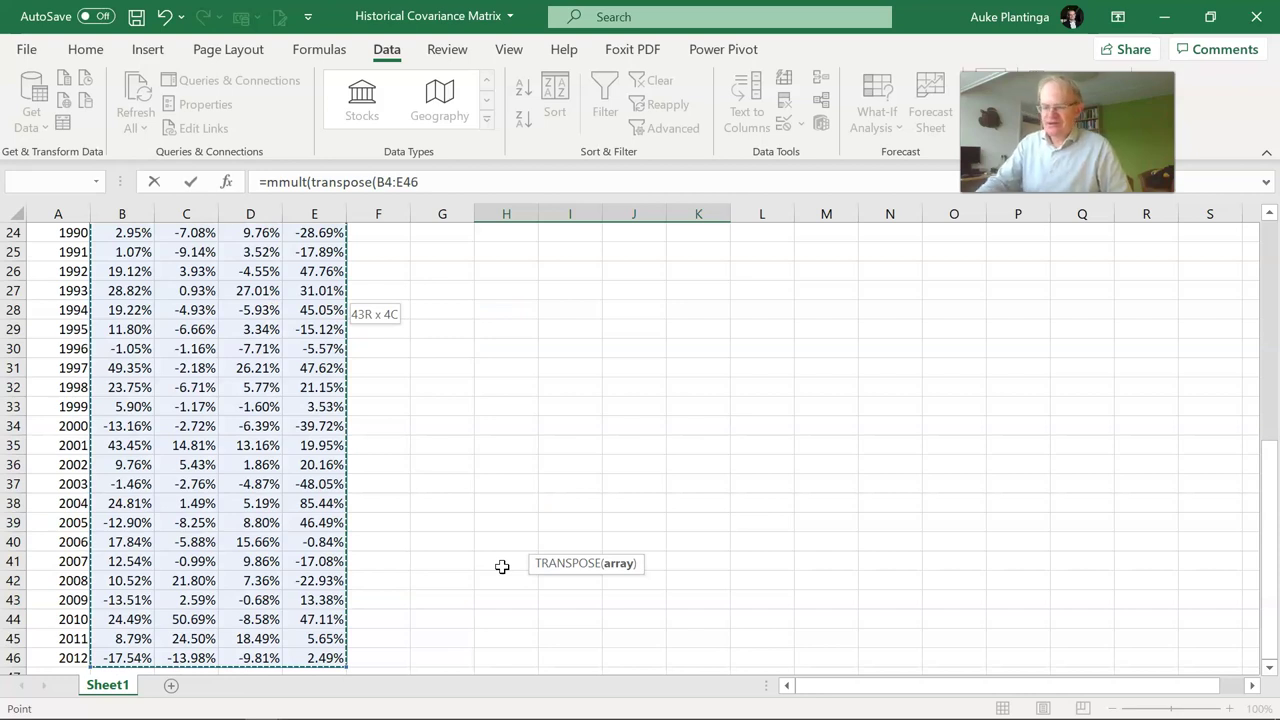
type(")")
- Subtract the averages B2:E2 inside TRANSPOSE and close its bracket
key("BackSpace")
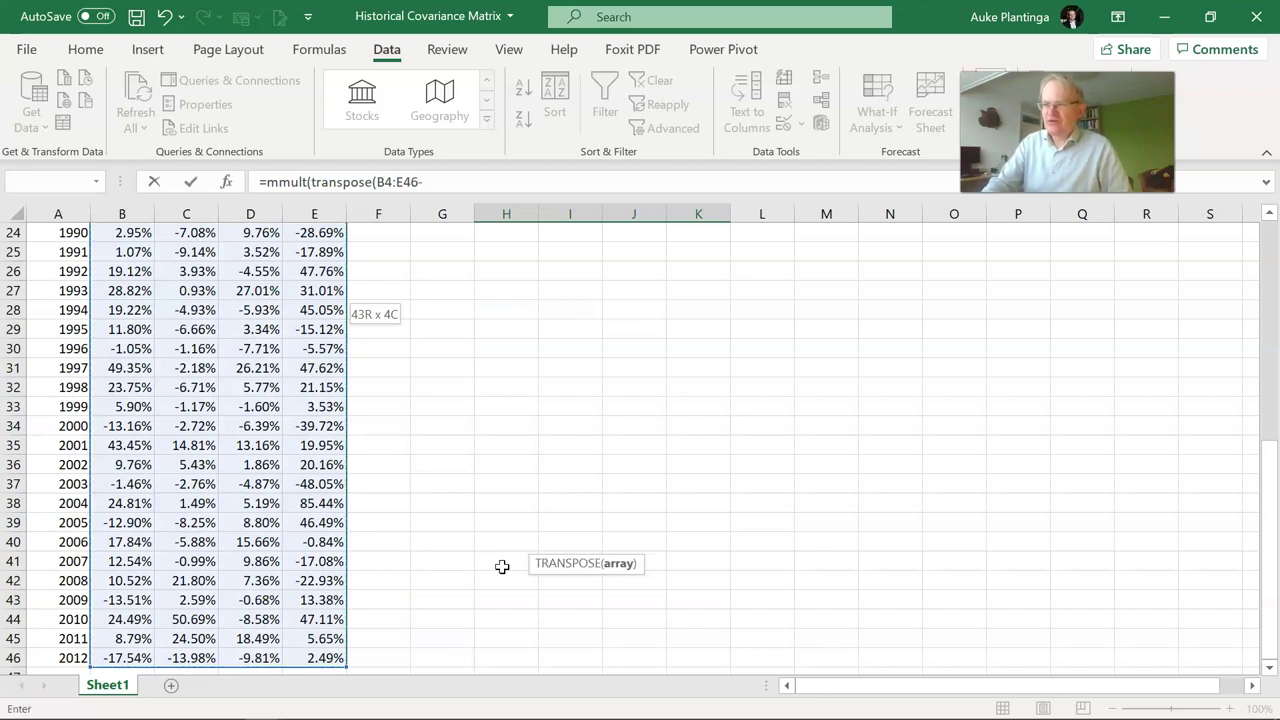
left_click(138, 271)
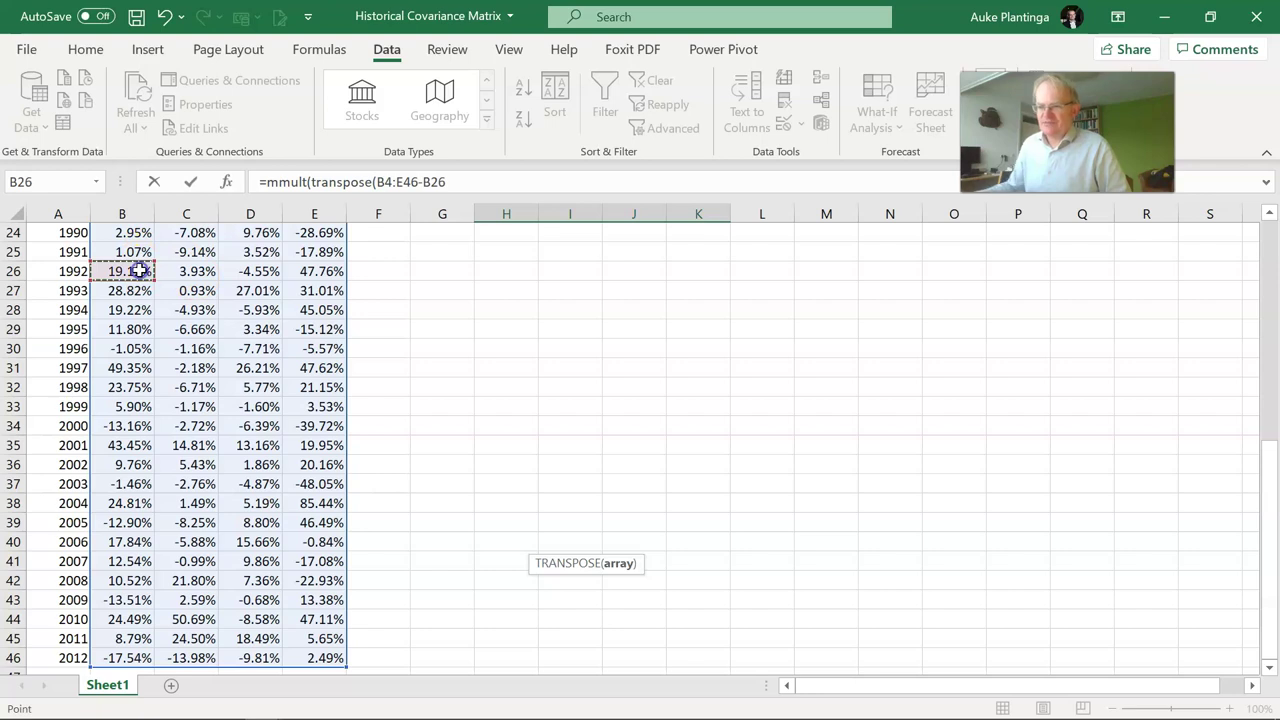
key("ctrl+Up")
key("ctrl+shift+Right")
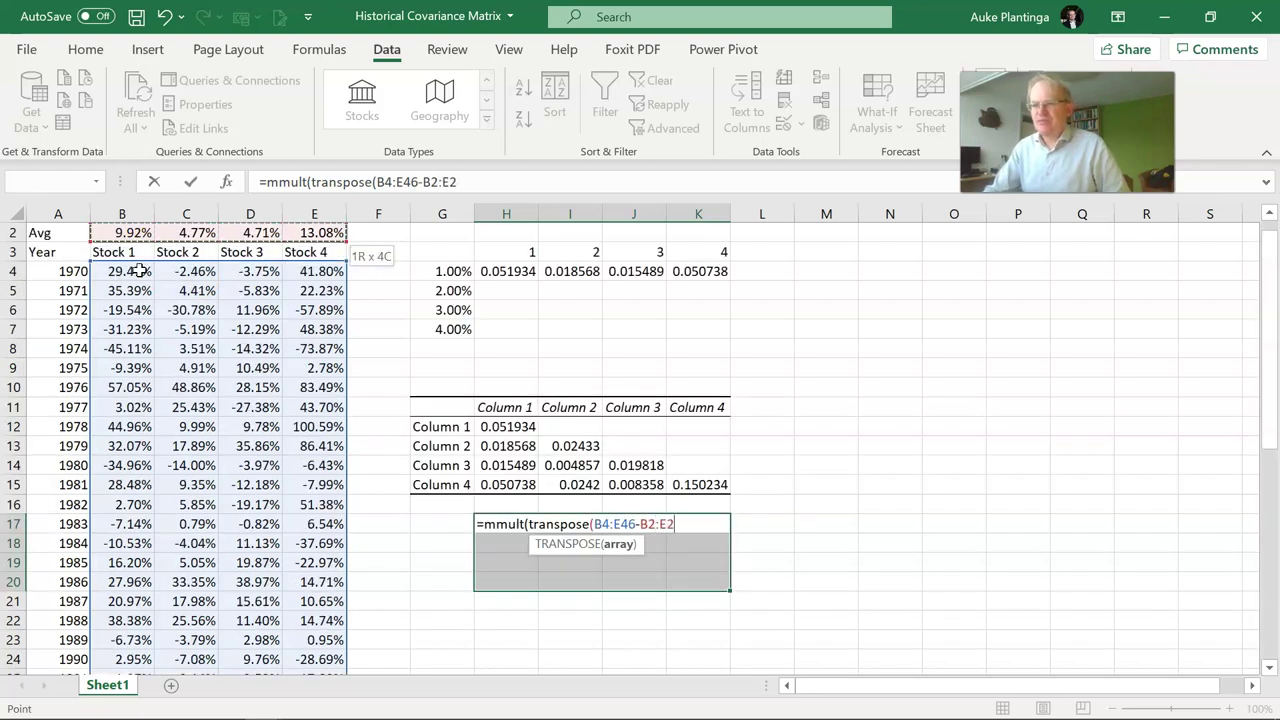
type(");")
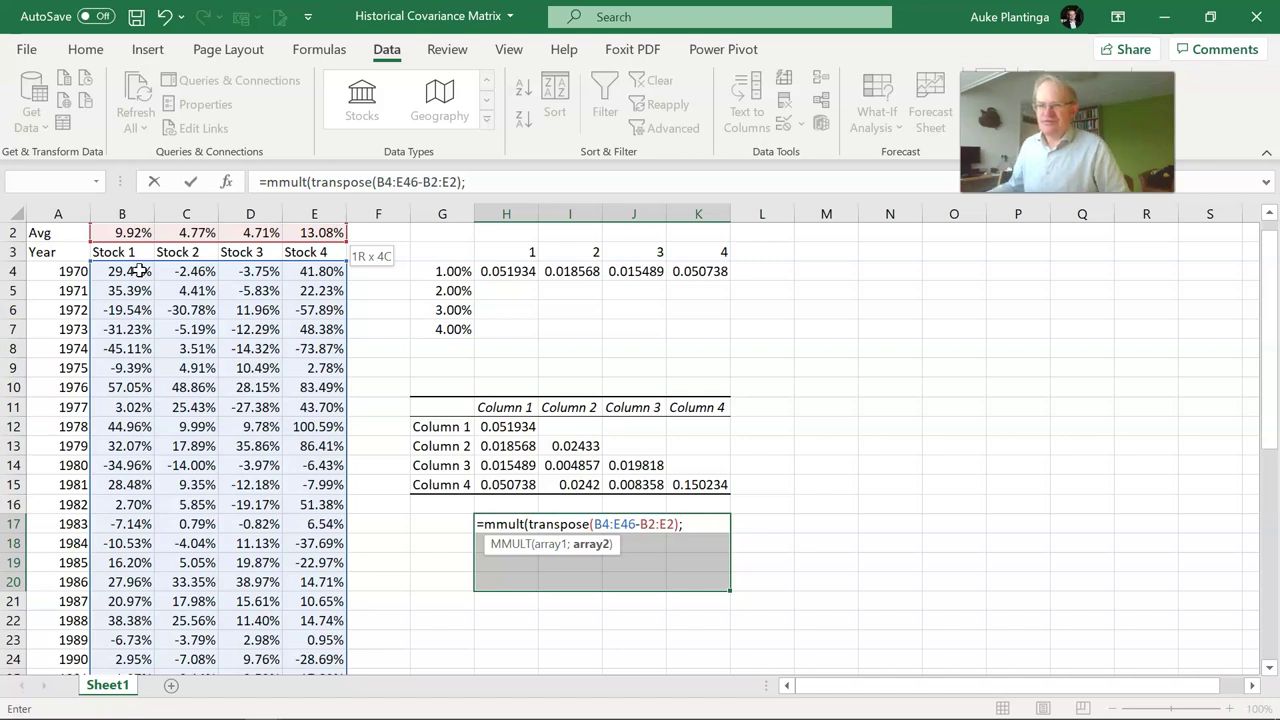
- Add returns B4:E46 followed by a minus sign as MMULT's second argument
left_click_drag(140, 271, 146, 284)
key("shift+Right")
key("shift+Right")
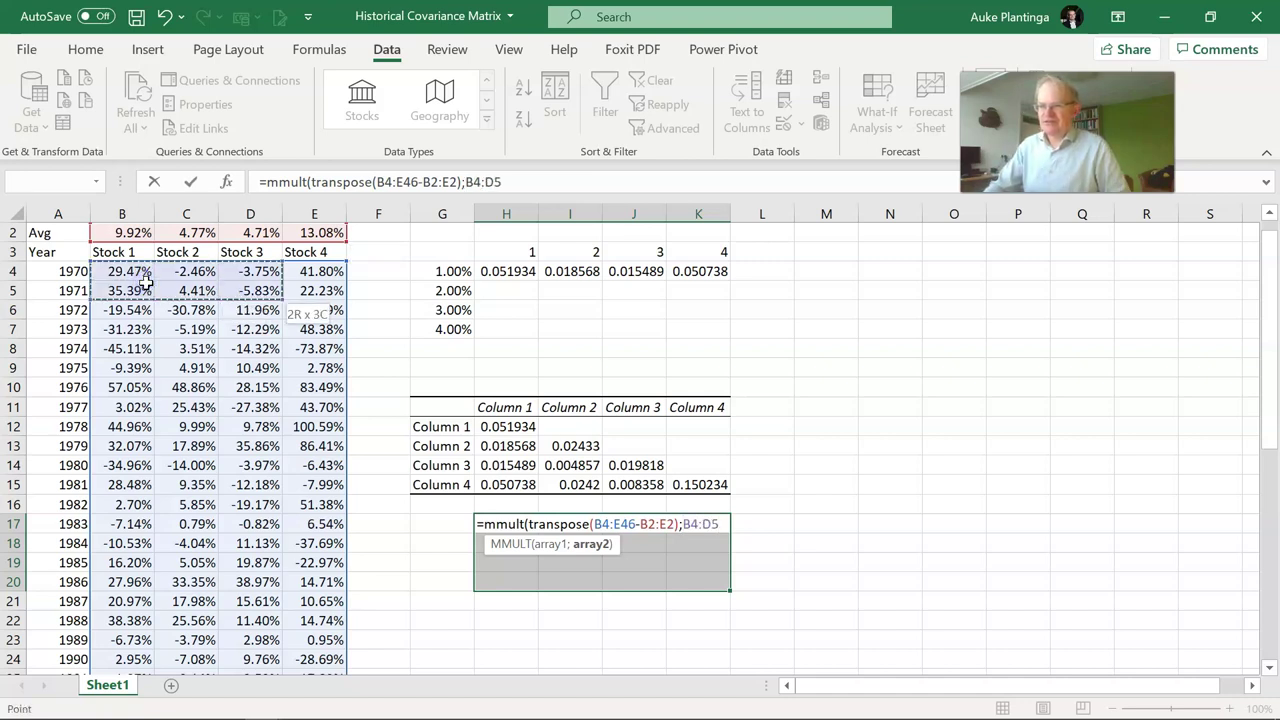
key("shift+Right")
key("ctrl+shift+Down")
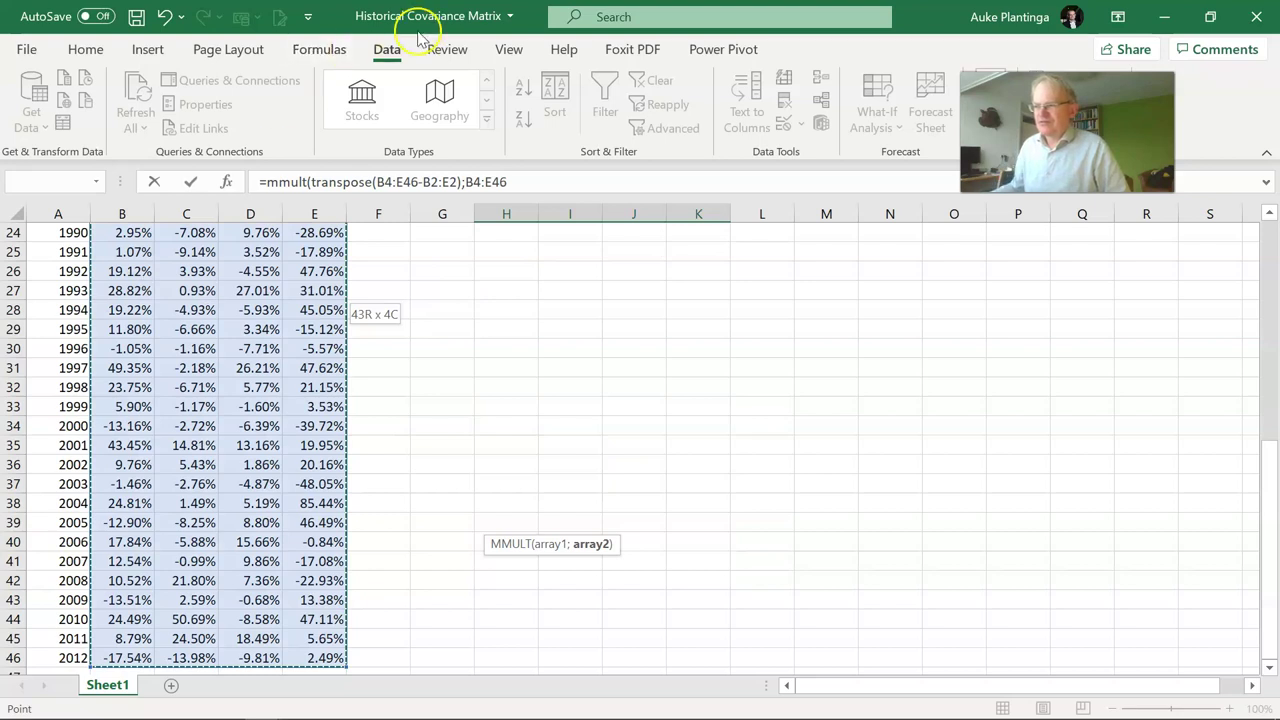
left_click(551, 176)
type("-")
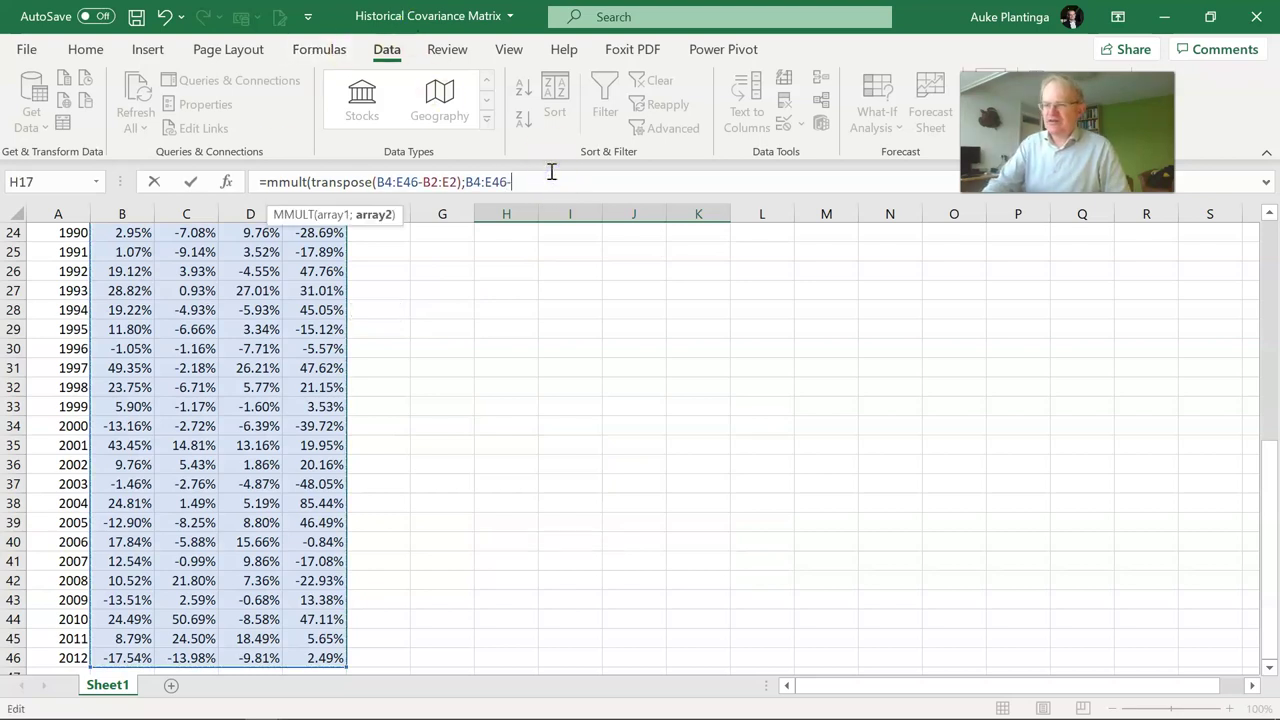
- Remove a stray reference accidentally inserted at the formula's start
key("Home")
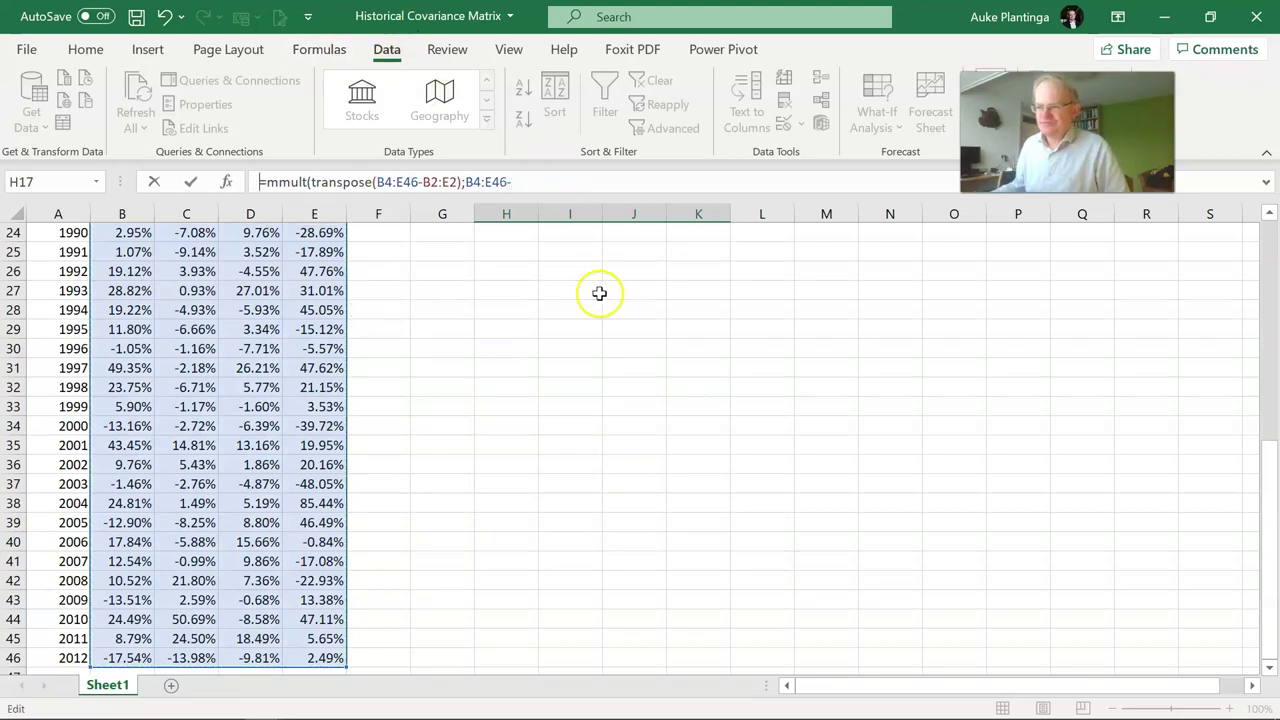
left_click(115, 389)
key("ctrl+Home")
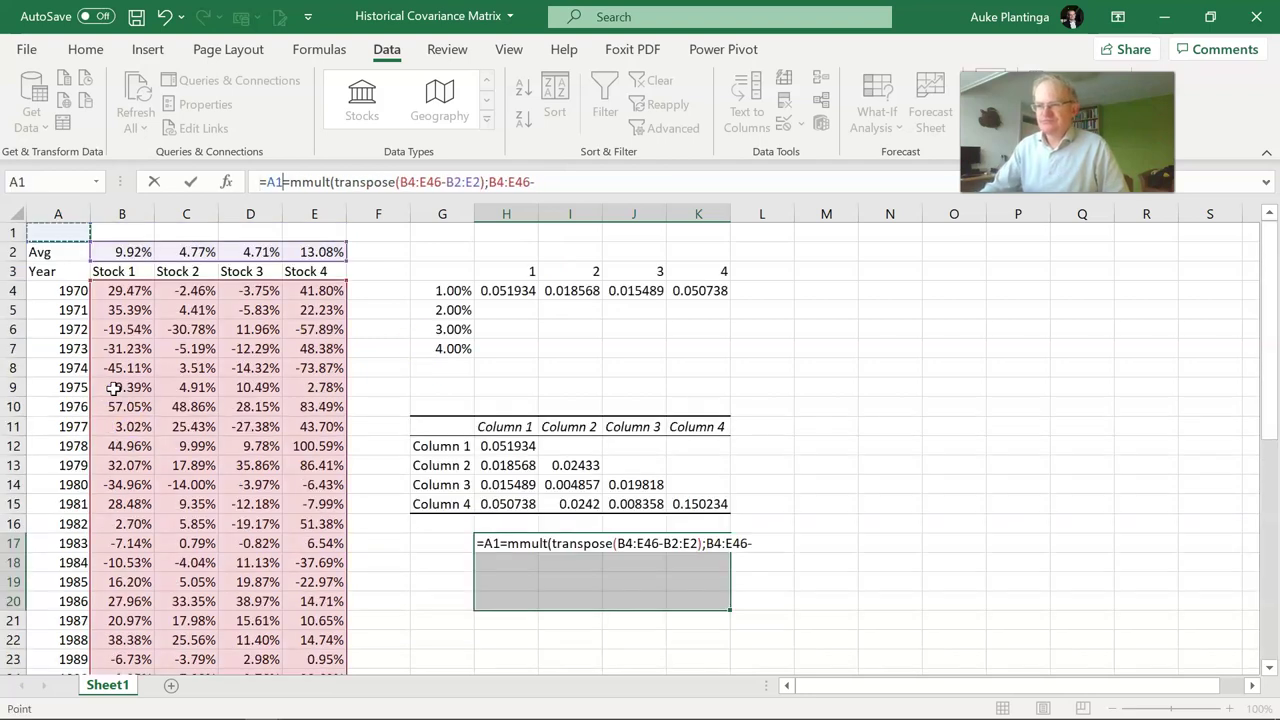
key("Down")
key("Right")
key("shift+Right")
key("shift+Right")
key("shift+Right")
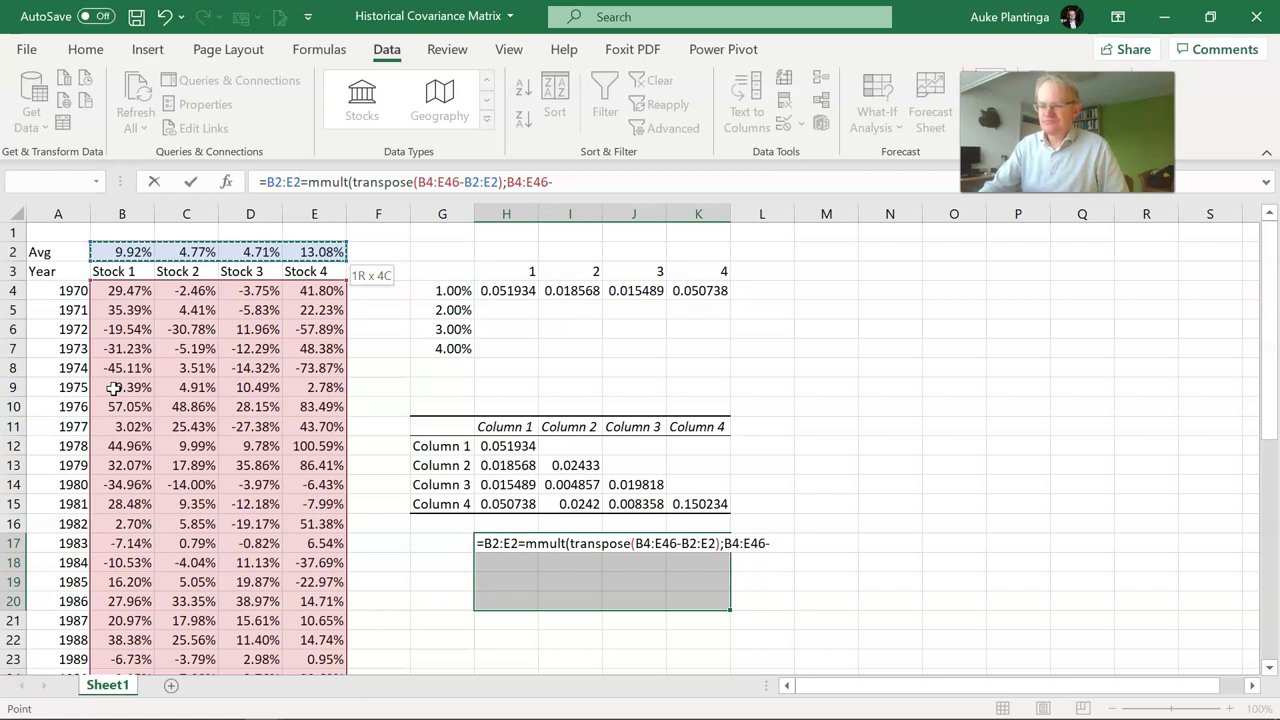
key("BackSpace")
key("BackSpace")
key("BackSpace")
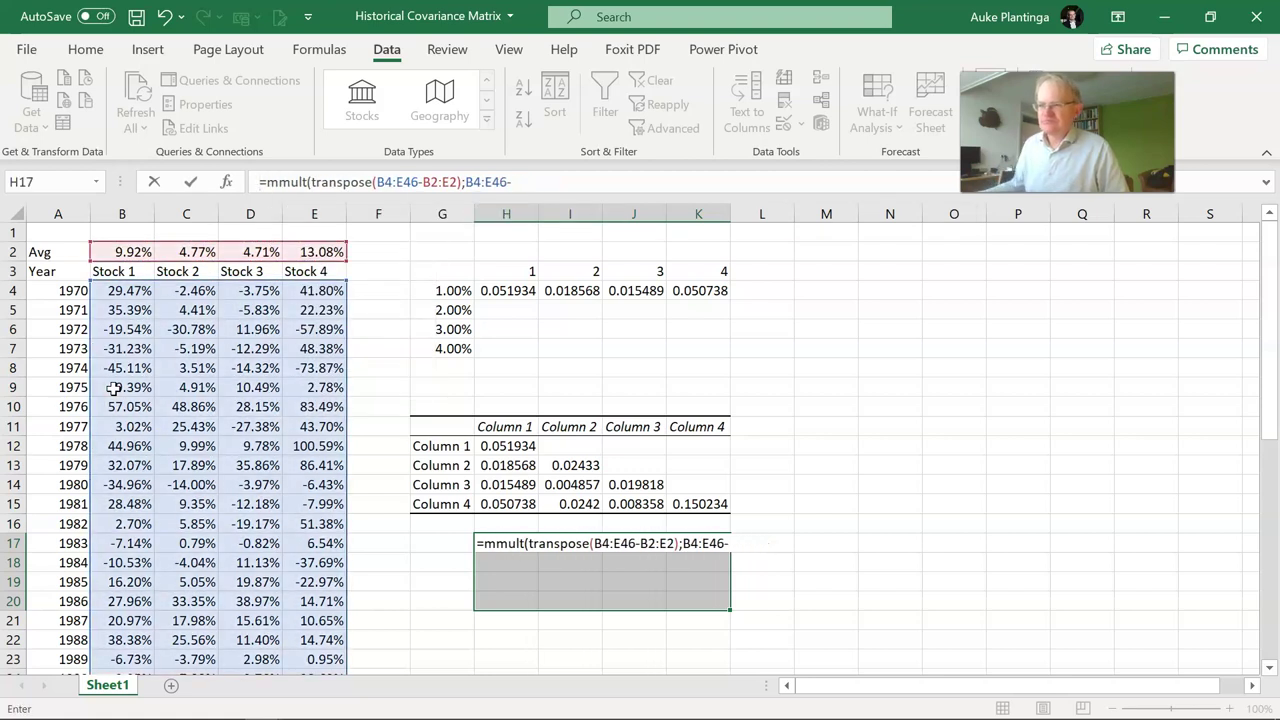
- Subtract averages B2:E2, divide by 43, and array-enter across H17:K20
left_click(527, 185)
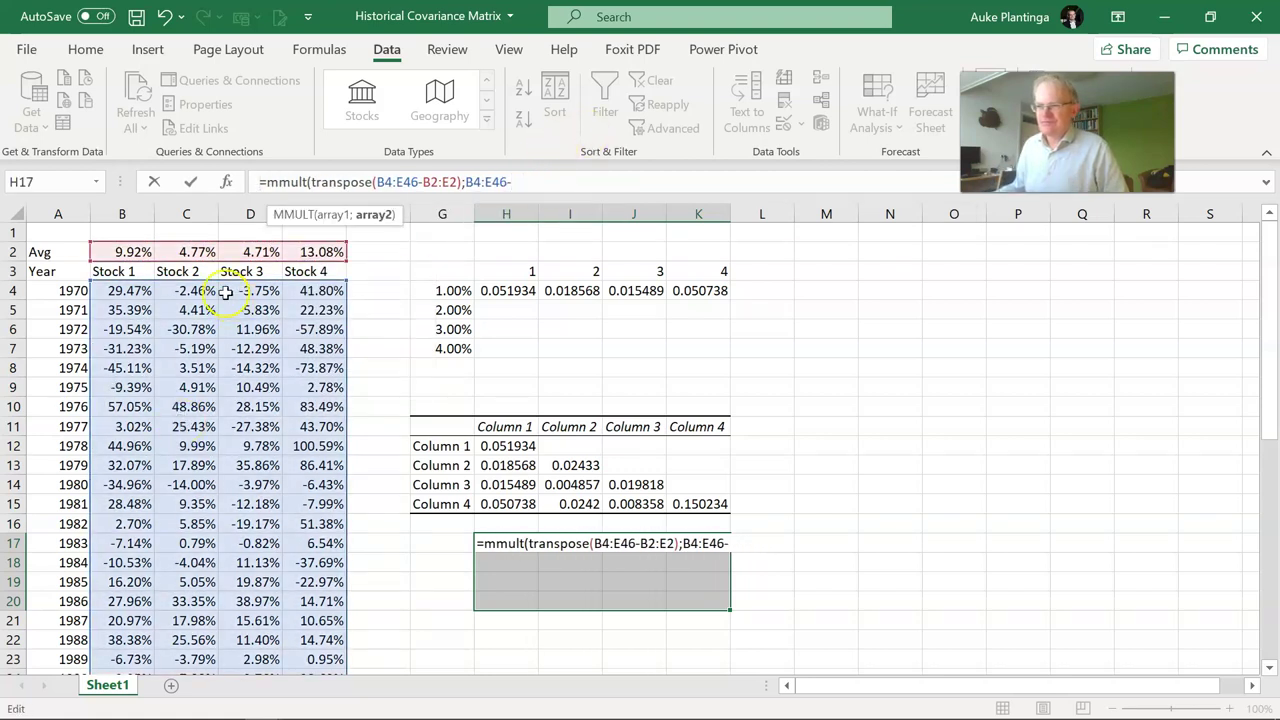
left_click_drag(131, 251, 300, 256)
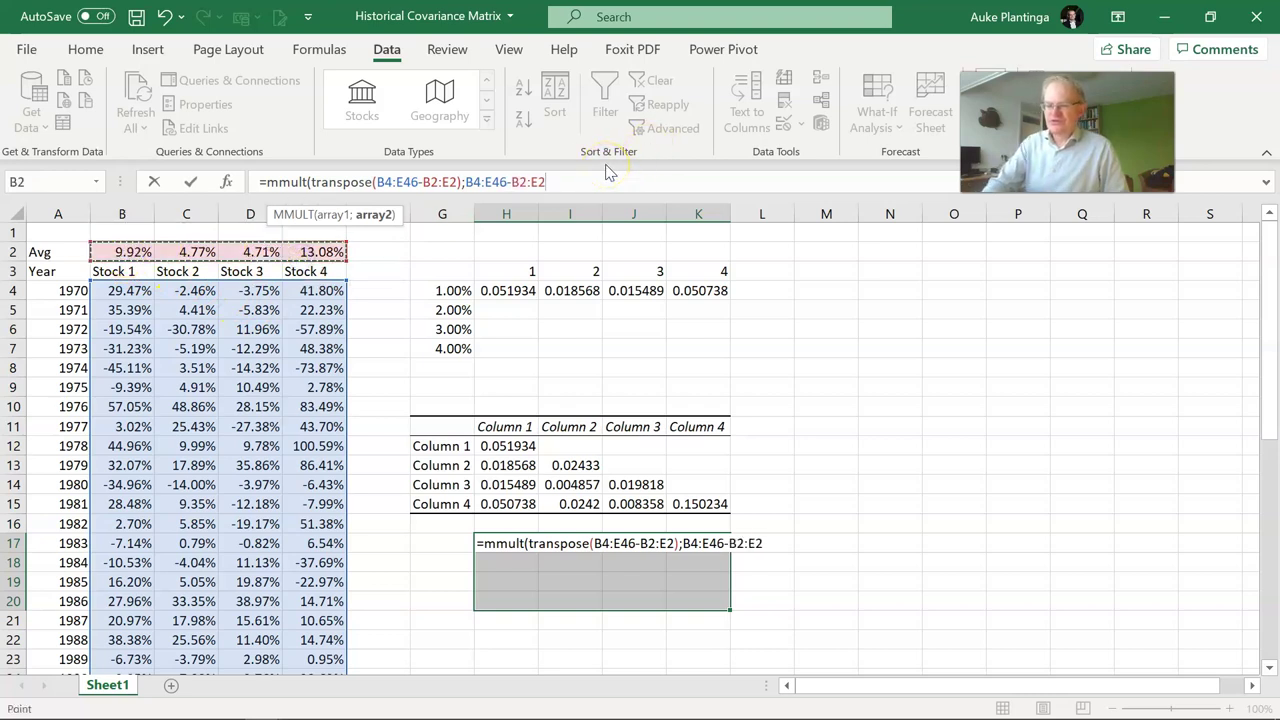
type(")/")
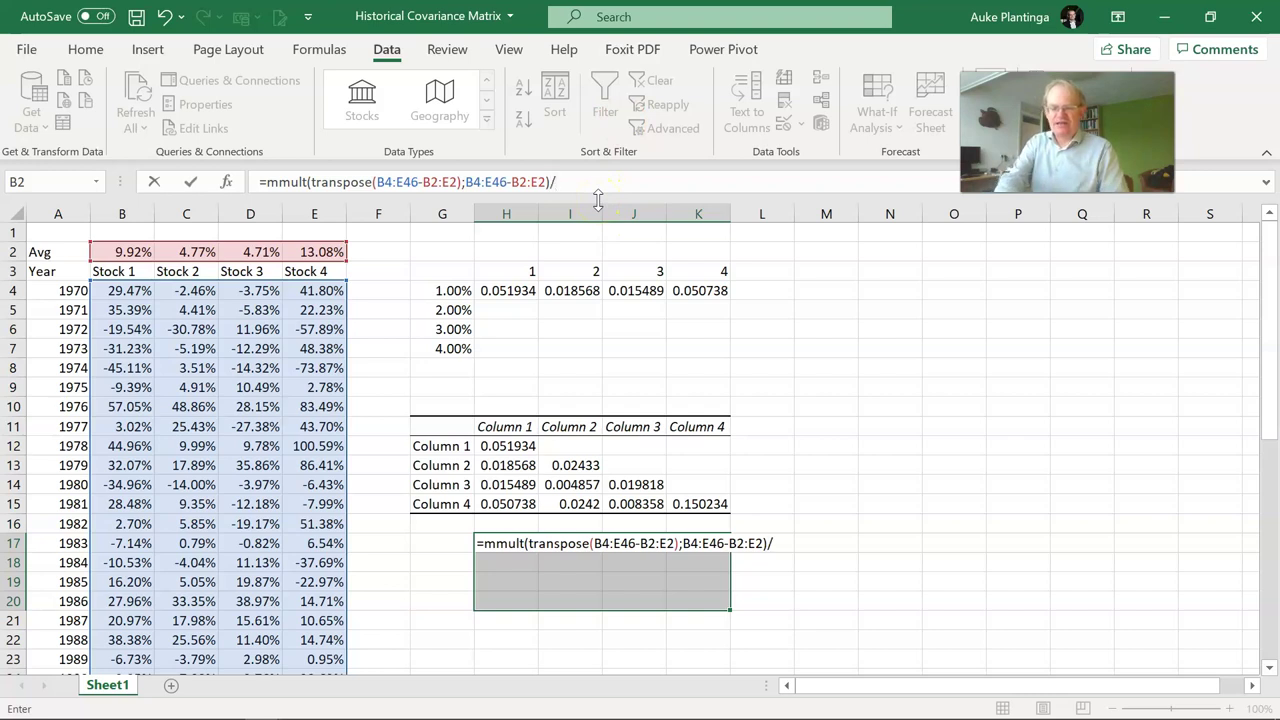
type("43")
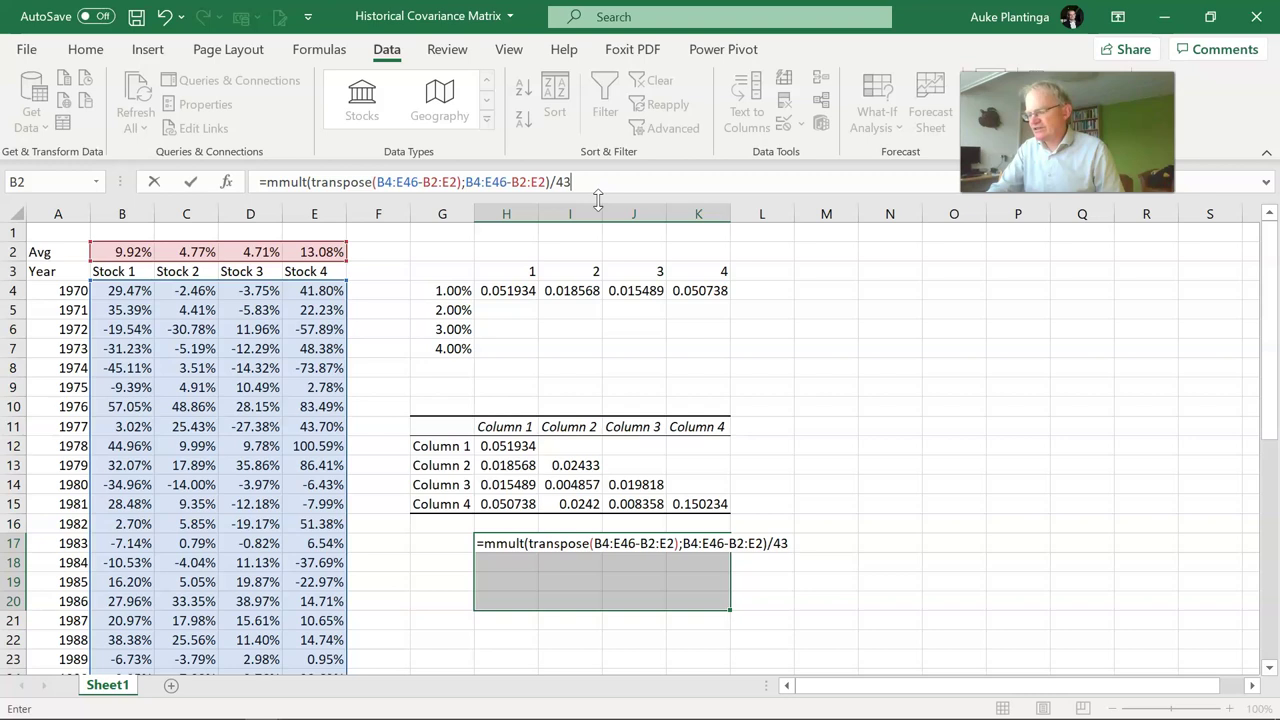
key("ctrl+shift+Return")
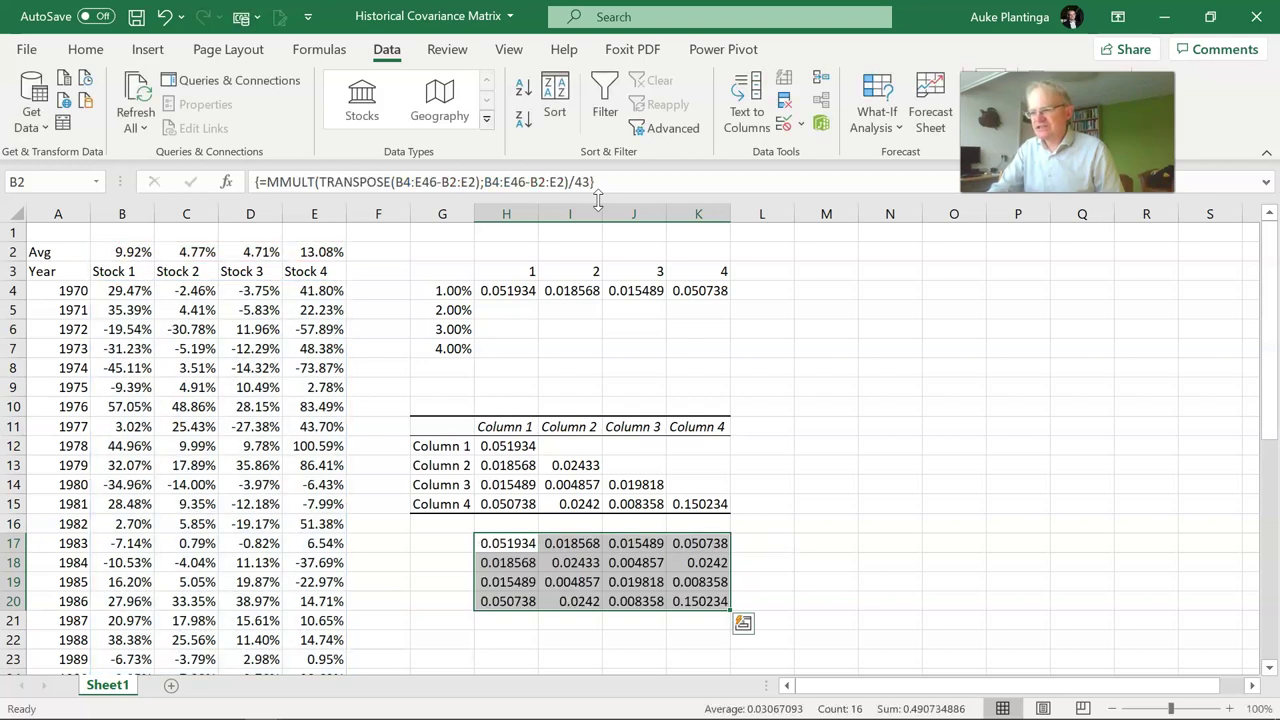
- Test the matrix by setting D5 to 2%, undo it, then clear H17:K20
key("ctrl+q")
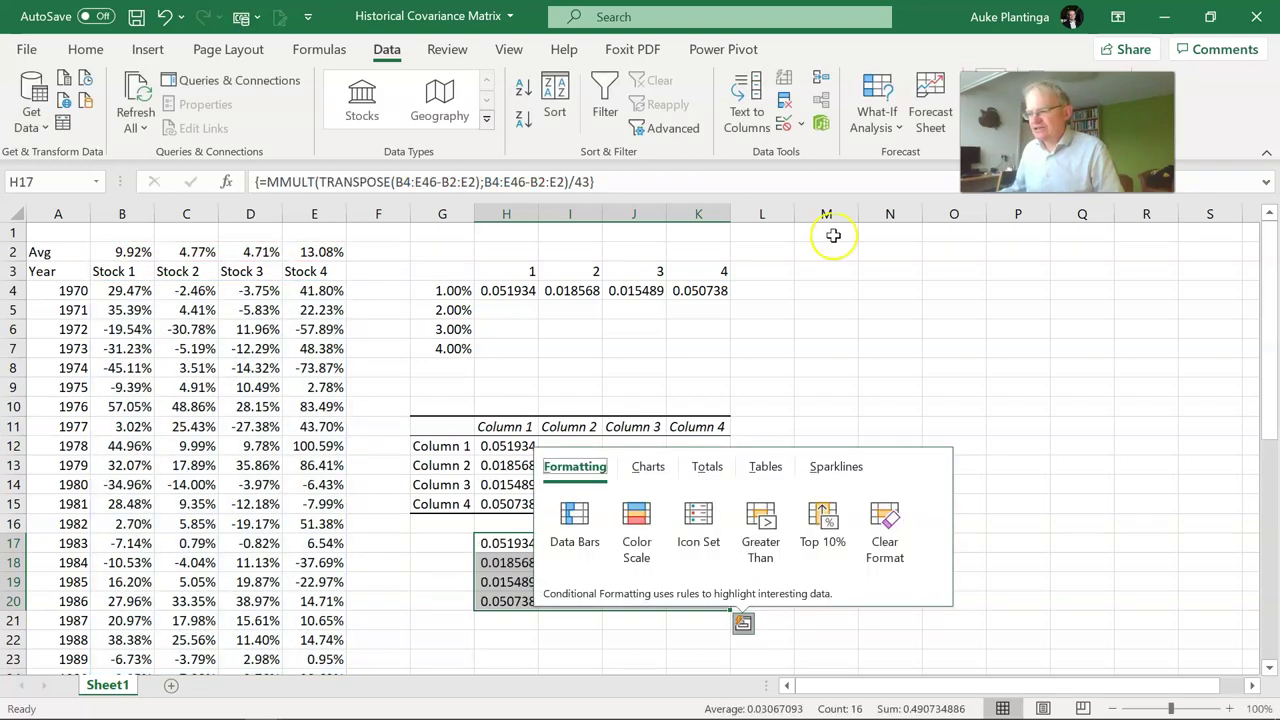
key("Escape")
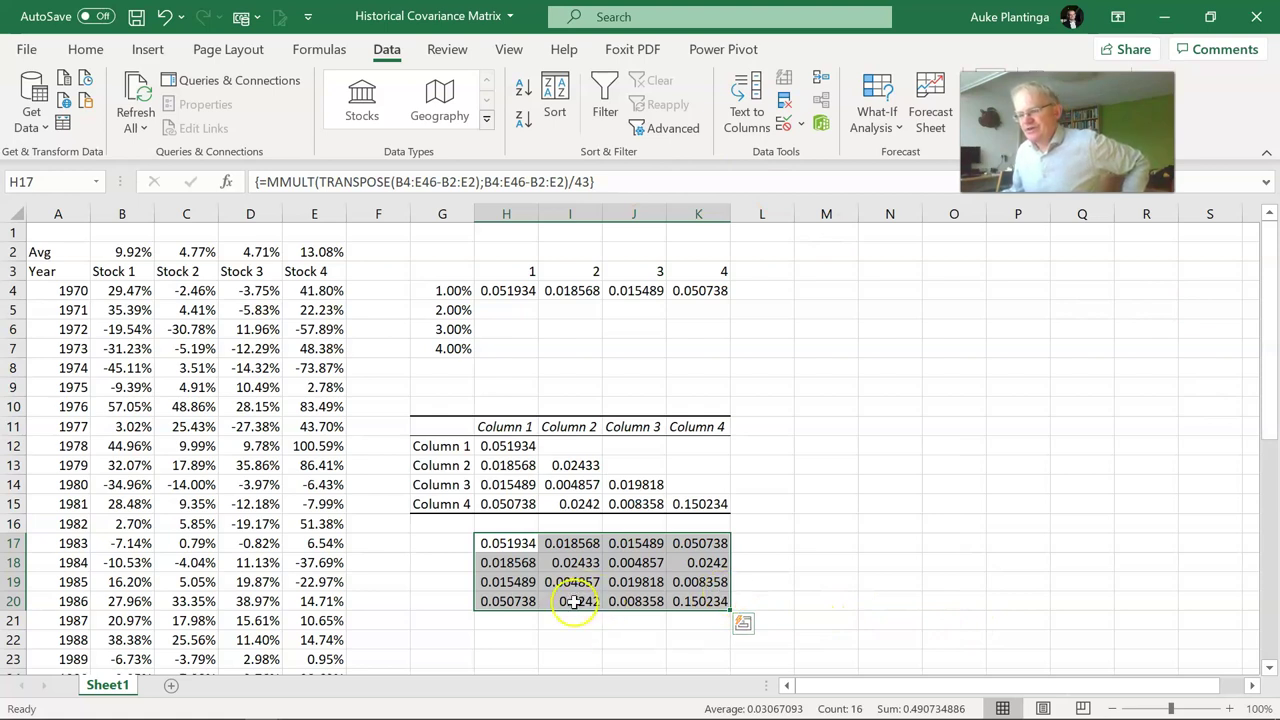
left_click(252, 310)
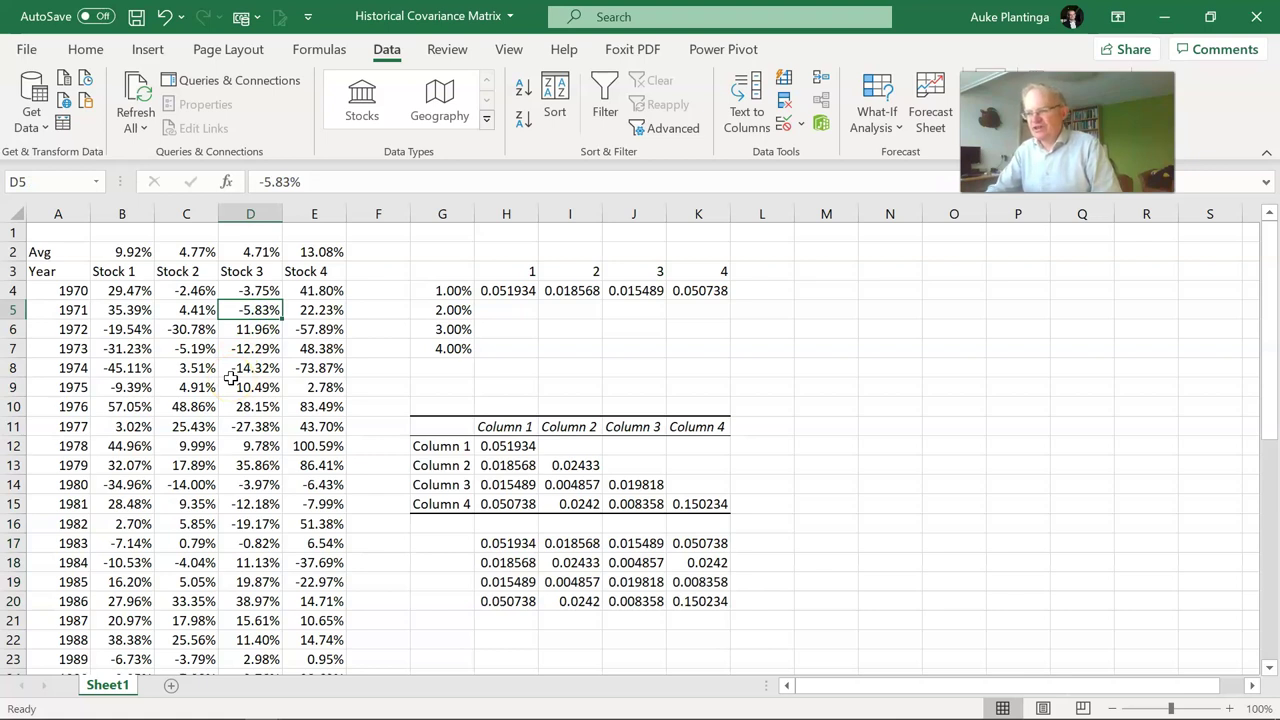
type("2%")
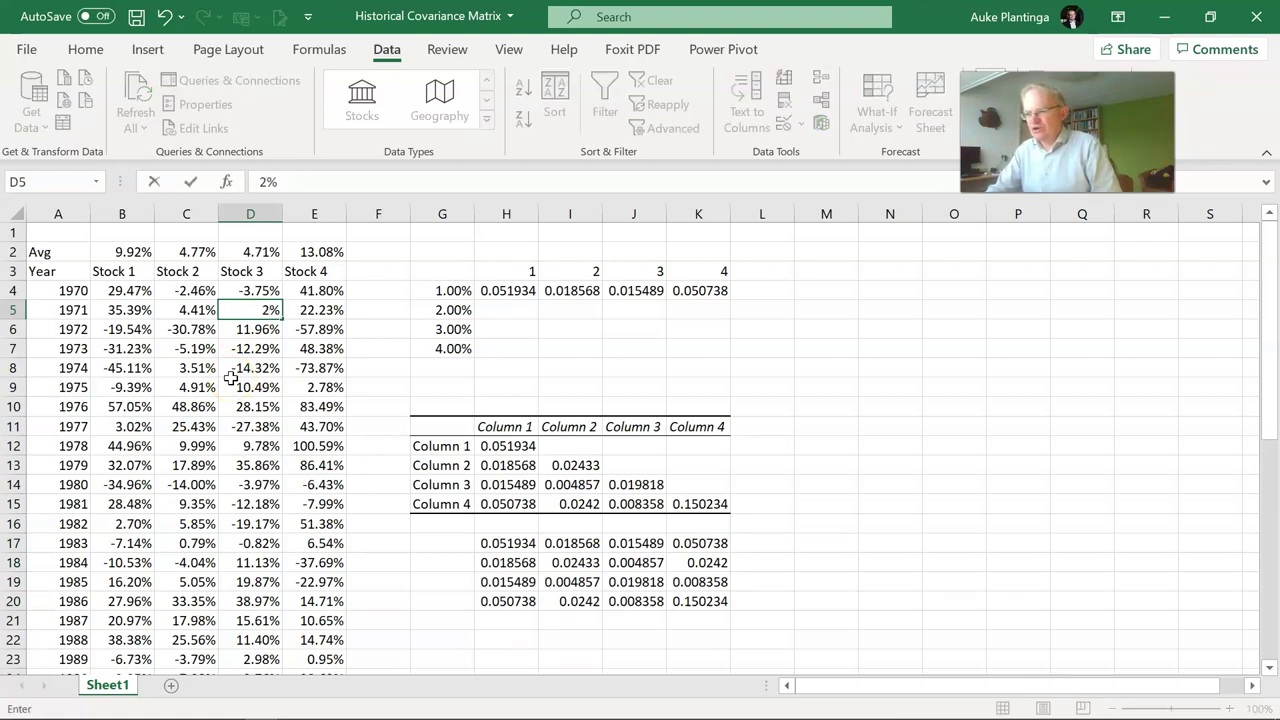
key("Return")
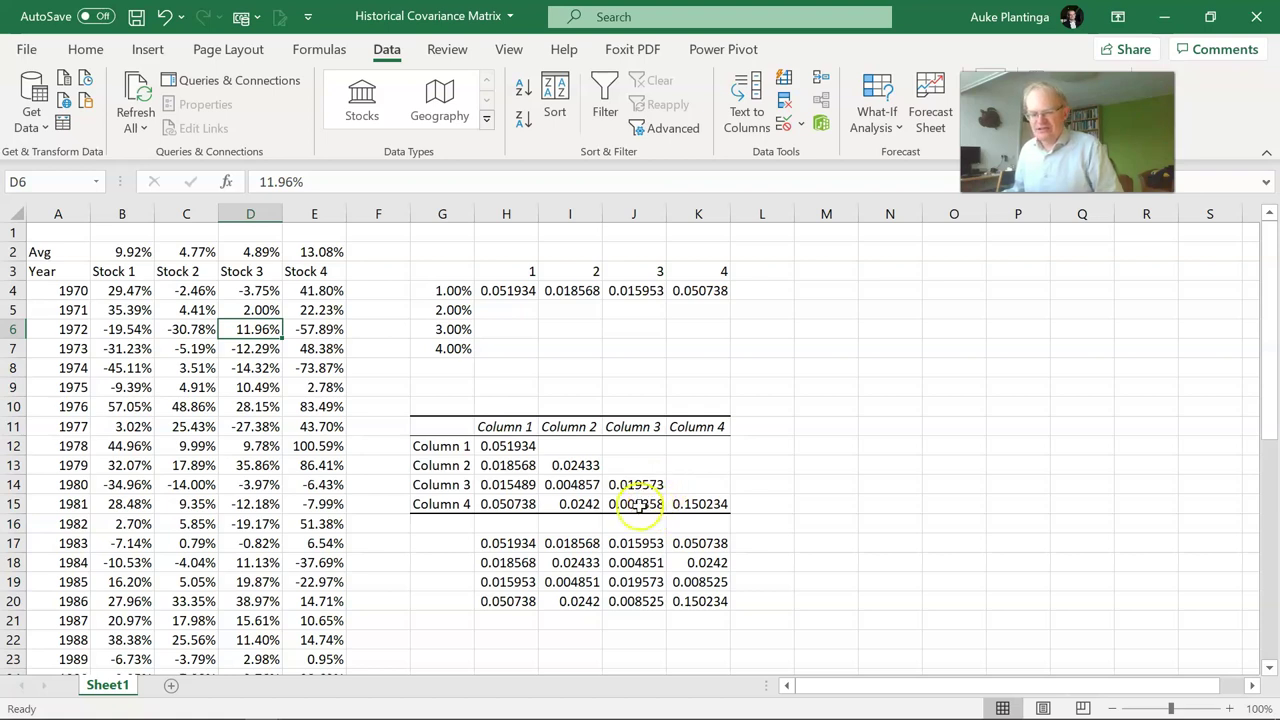
key("ctrl+z")
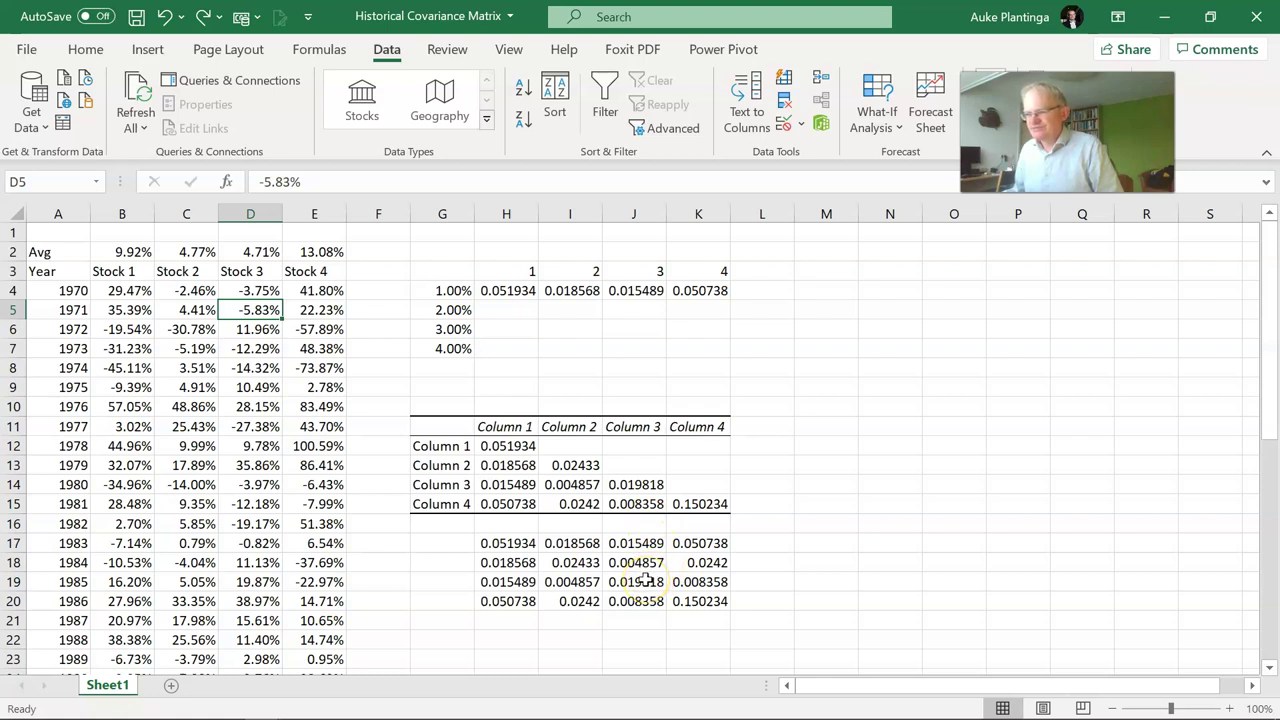
left_click(648, 567)
key("ctrl+slash")
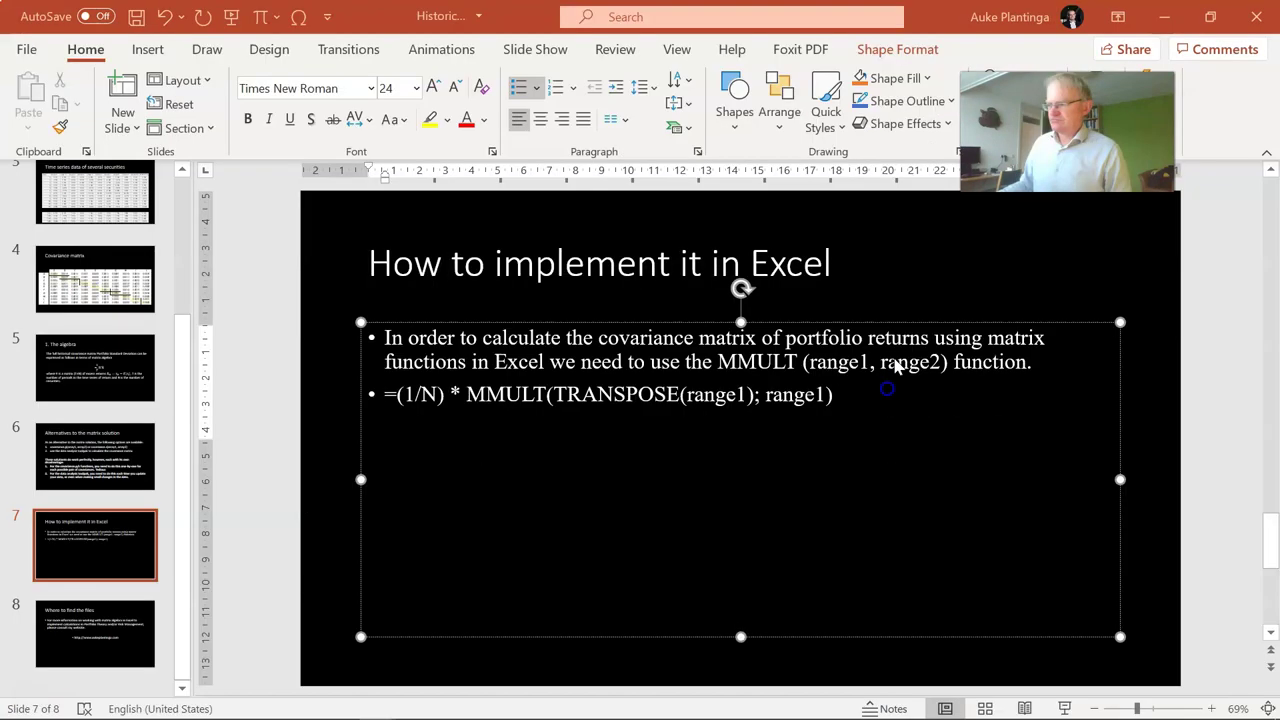
- Scroll up to slide 6, 'Alternatives to the matrix solution', covering COVARIANCE.P/S and the Data Analysis toolpak
scroll(896, 368, "up", 1)
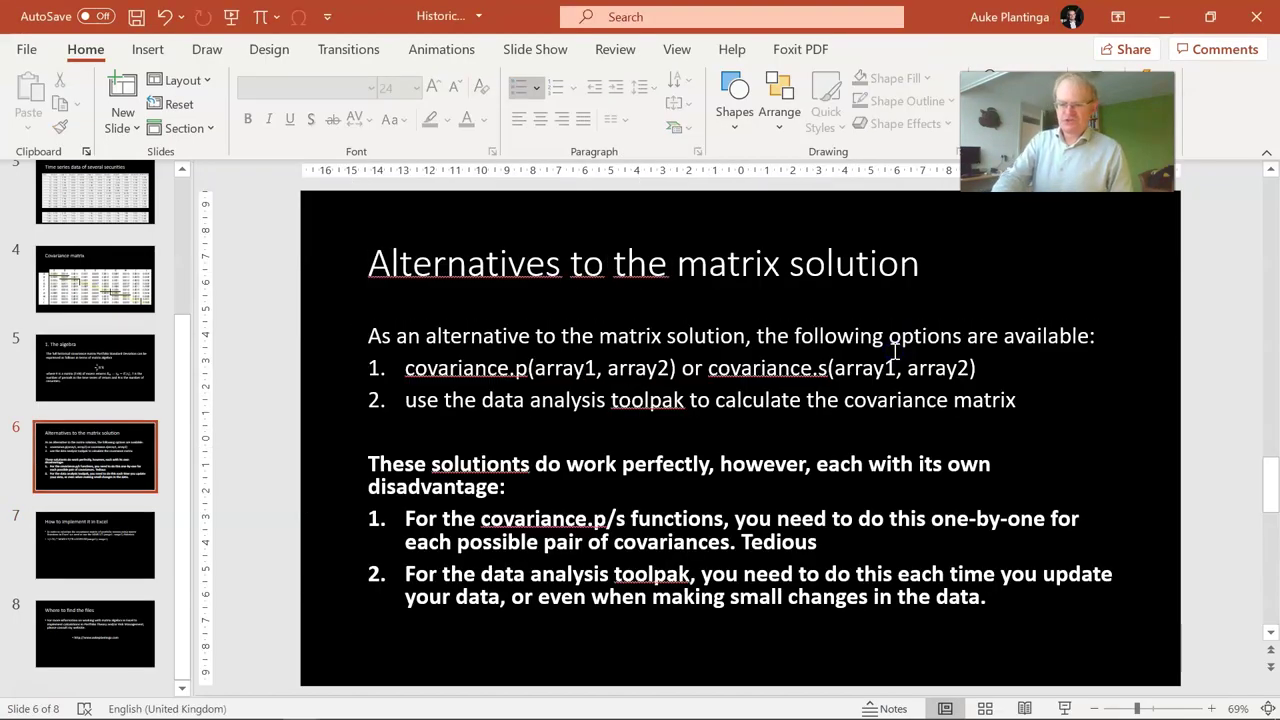